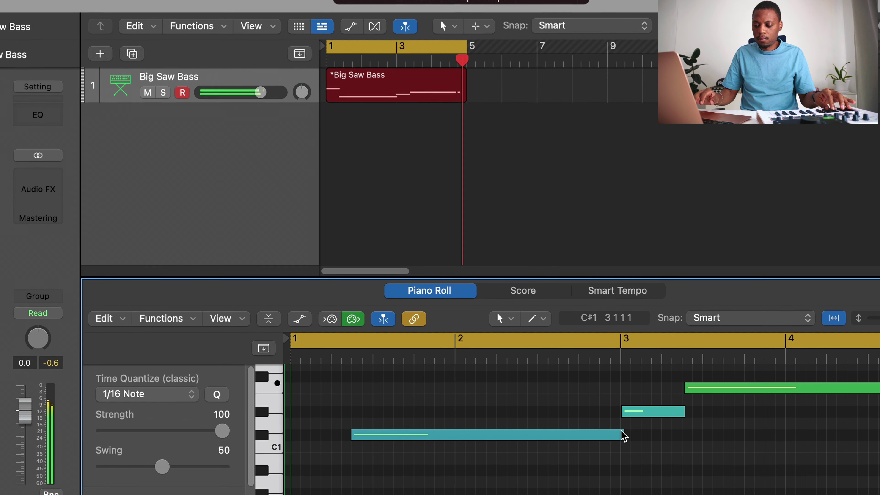
# - Stop the bass recording, enlarge and zoom out the Piano Roll, and return to bar 1
pyautogui.press('space')
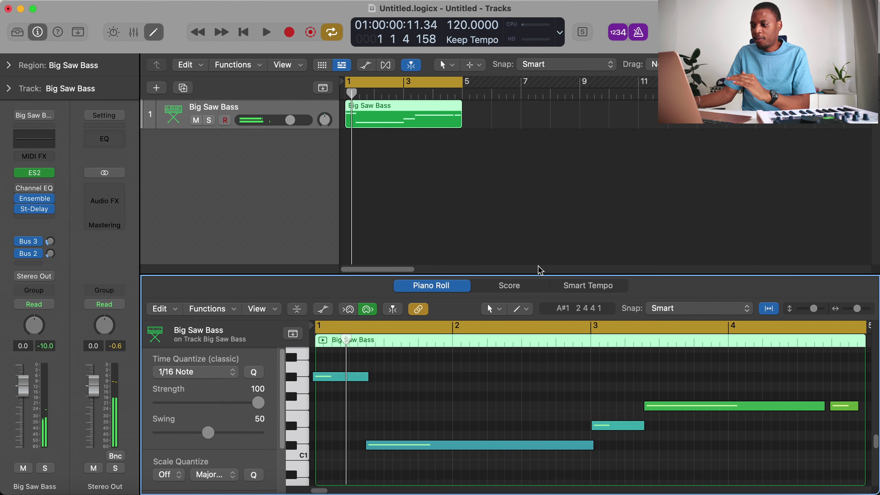
pyautogui.moveTo(541, 275); pyautogui.dragTo(531, 175)
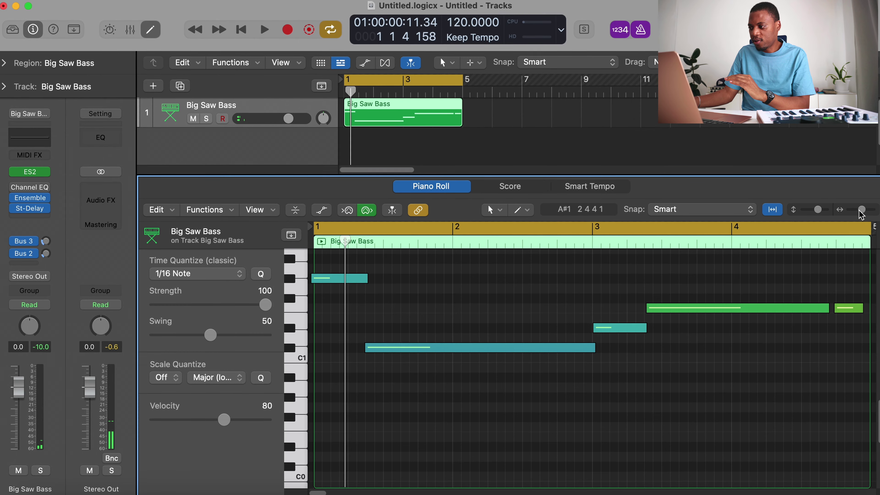
pyautogui.moveTo(862, 215); pyautogui.dragTo(849, 209)
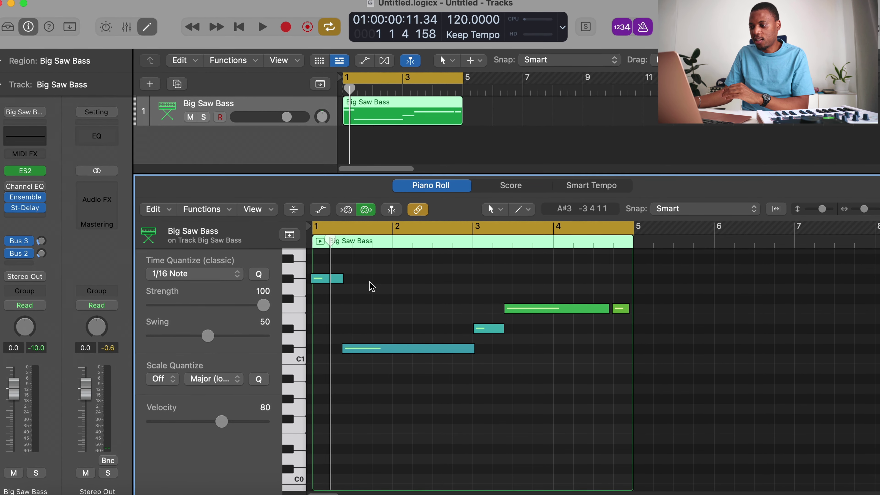
pyautogui.press('Return')
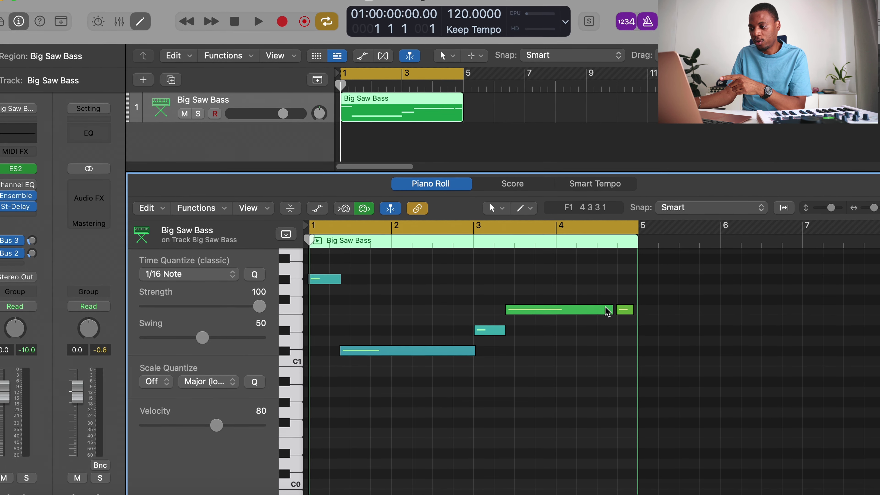
# - Select all five Big Saw Bass notes and lower their velocity to 30 while auditioning
pyautogui.click(331, 280)
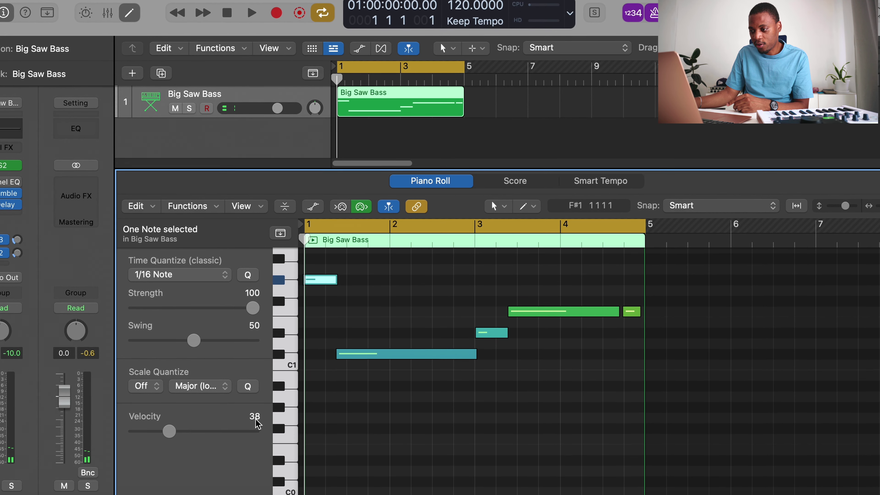
pyautogui.moveTo(640, 409); pyautogui.dragTo(325, 268)
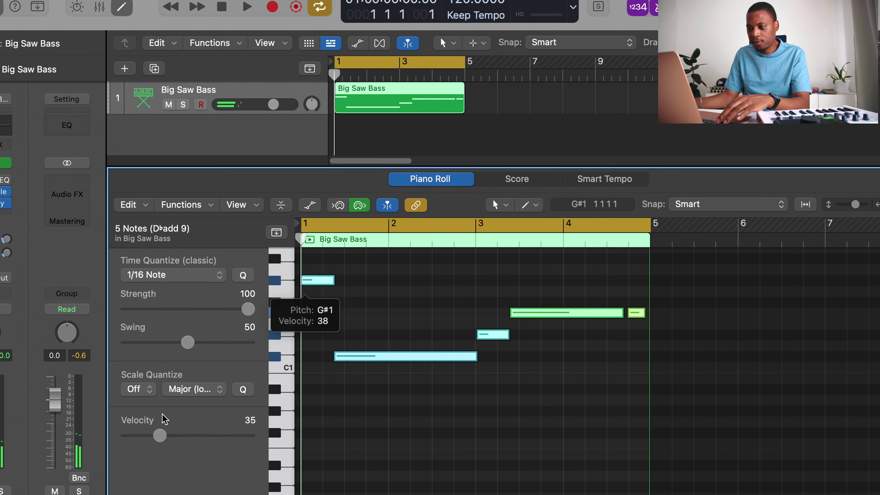
pyautogui.moveTo(162, 436)
pyautogui.mouseDown()
pyautogui.moveTo(169, 436)
pyautogui.moveTo(159, 441)
pyautogui.mouseUp()
pyautogui.press('space')
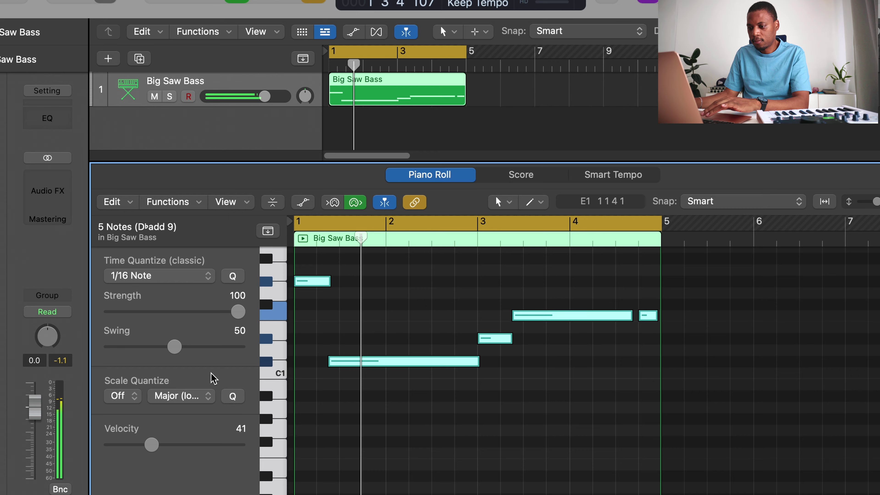
pyautogui.moveTo(152, 444); pyautogui.dragTo(137, 450)
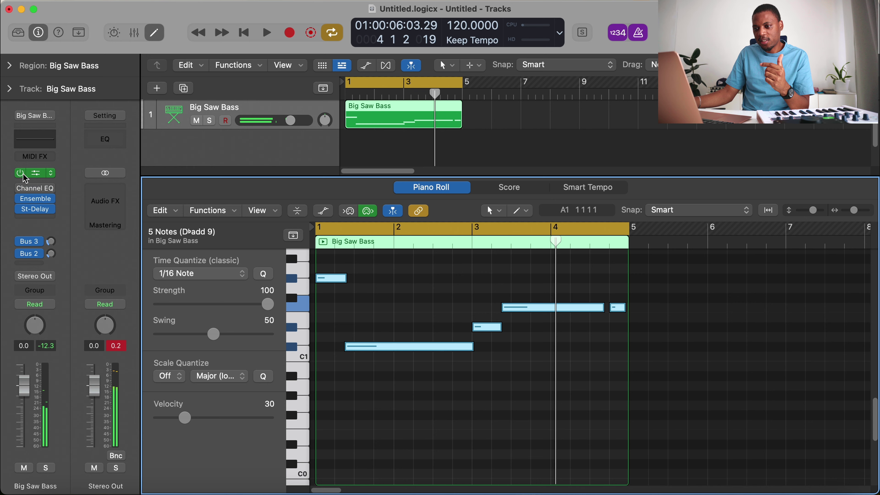
# - Enable the Big Saw Bass Channel EQ with the Analyzer on and output gain at +4.3 dB
pyautogui.click(37, 142)
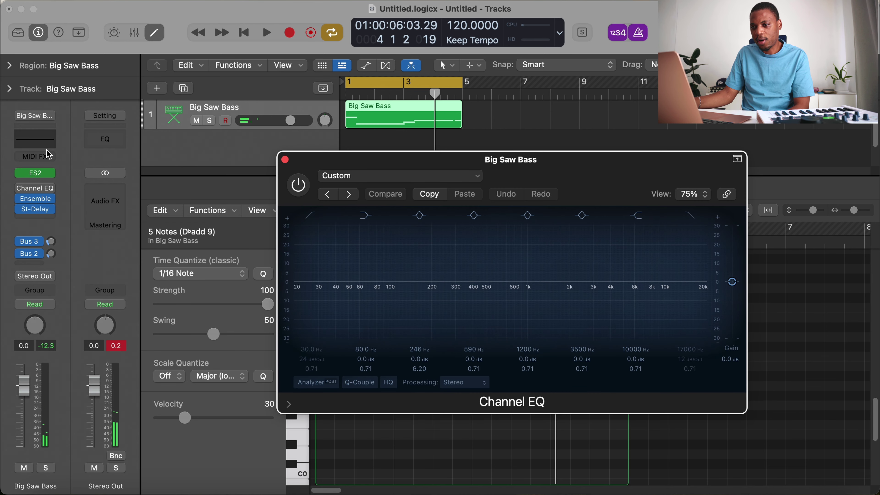
pyautogui.click(22, 187)
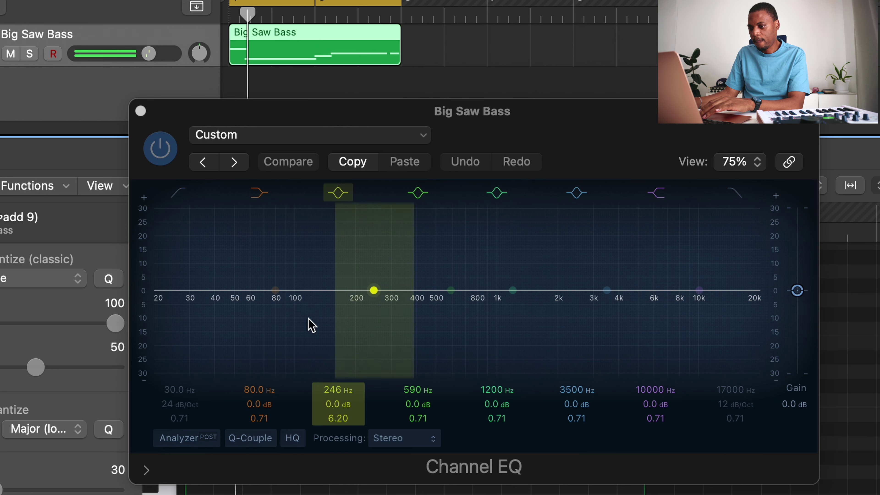
pyautogui.click(180, 440)
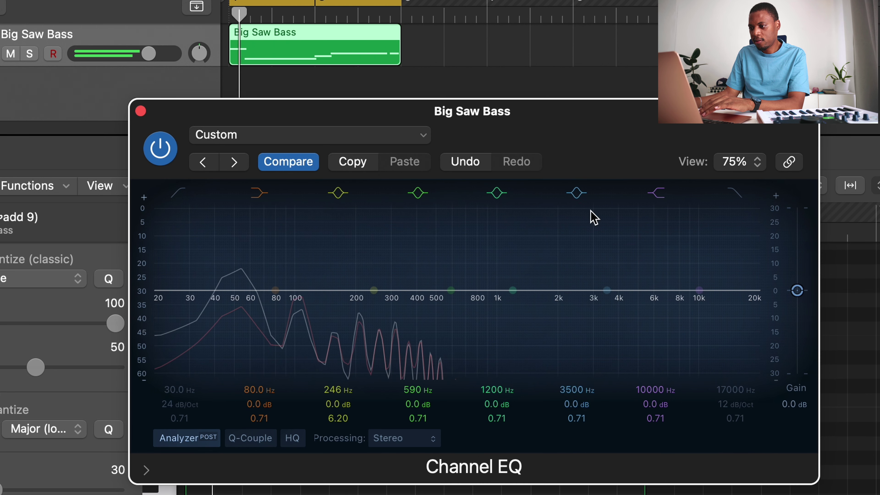
pyautogui.moveTo(796, 292); pyautogui.dragTo(797, 279)
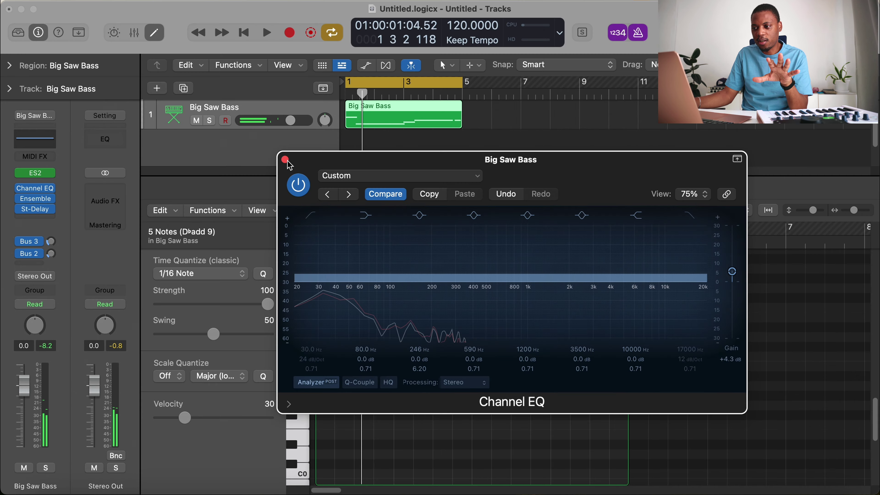
pyautogui.click(286, 159)
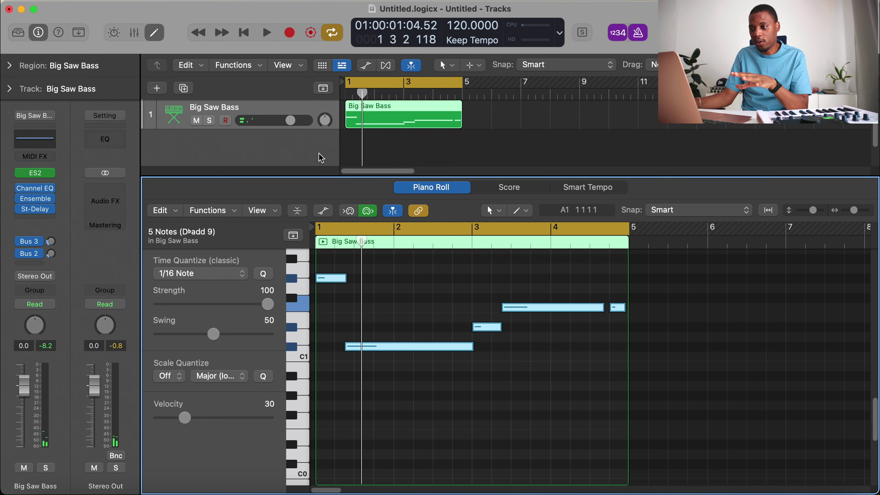
# - Close the Piano Roll and add a new Software Instrument track
pyautogui.press('e')
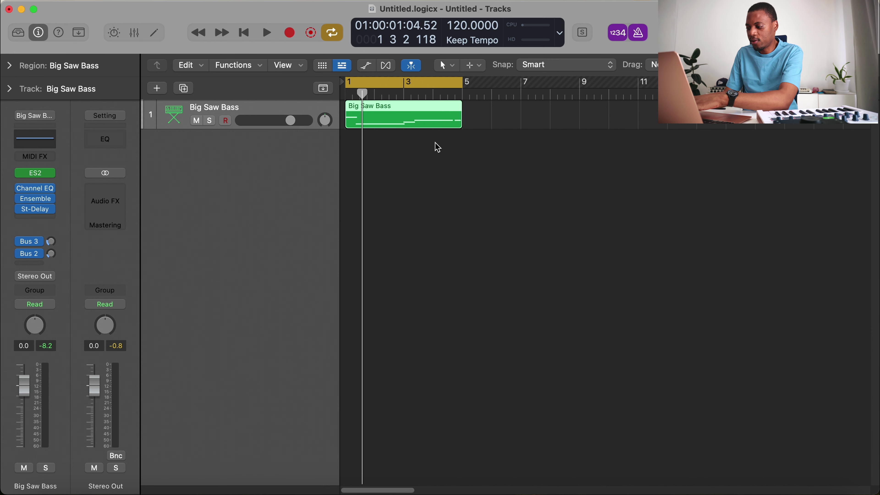
pyautogui.click(157, 88)
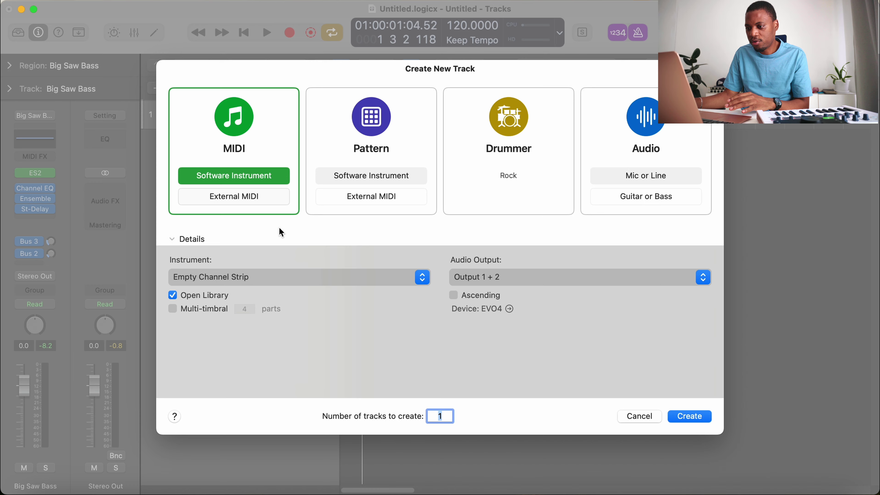
pyautogui.click(699, 420)
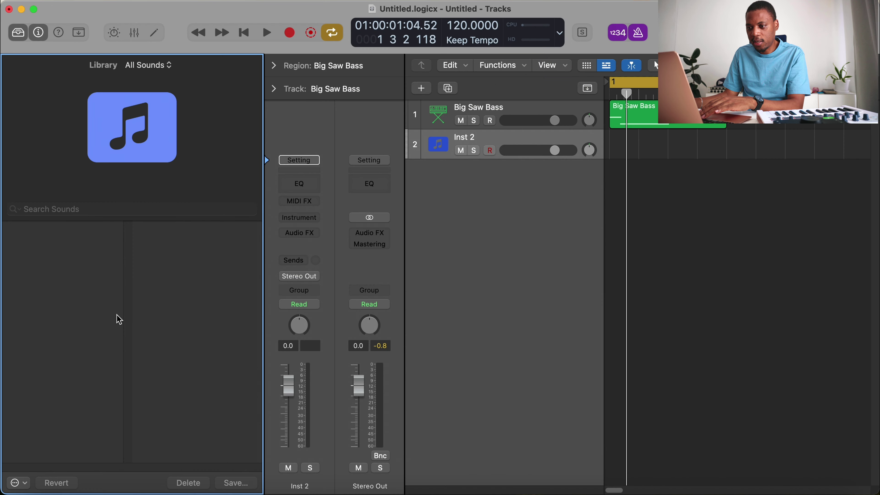
# - Load Synthesizer > Plucked > Cloudy Plucked Synth and record a pluck pattern across bars 1–4
pyautogui.scroll(-3, 65, 257)
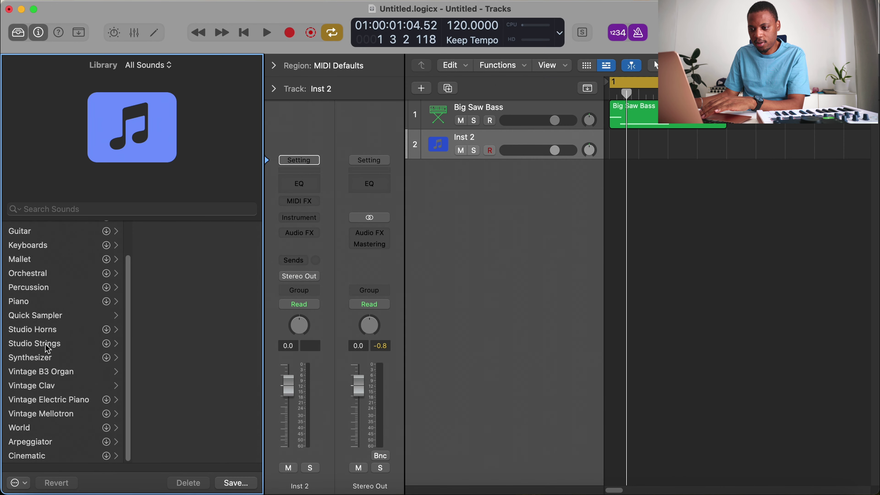
pyautogui.click(47, 360)
pyautogui.click(180, 368)
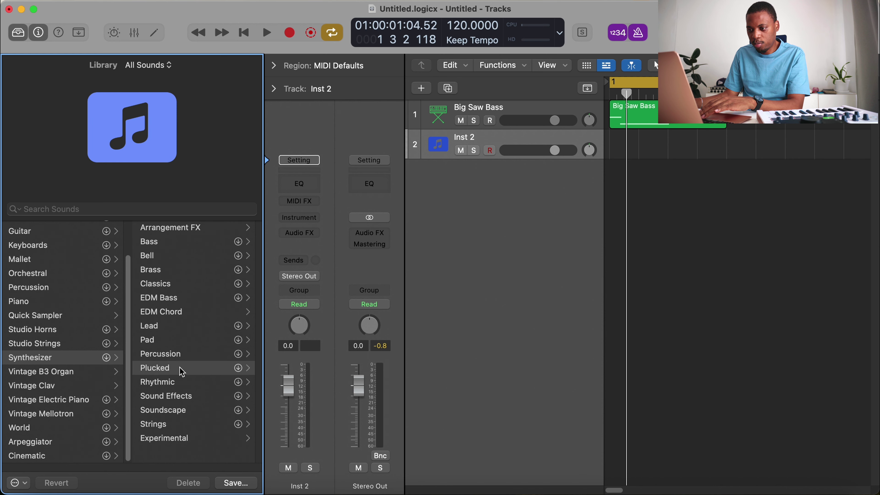
pyautogui.click(192, 368)
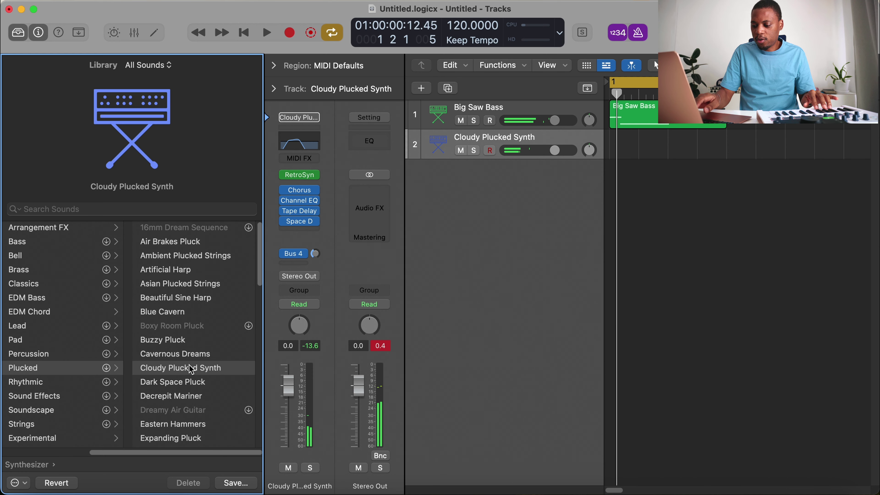
pyautogui.press('r')
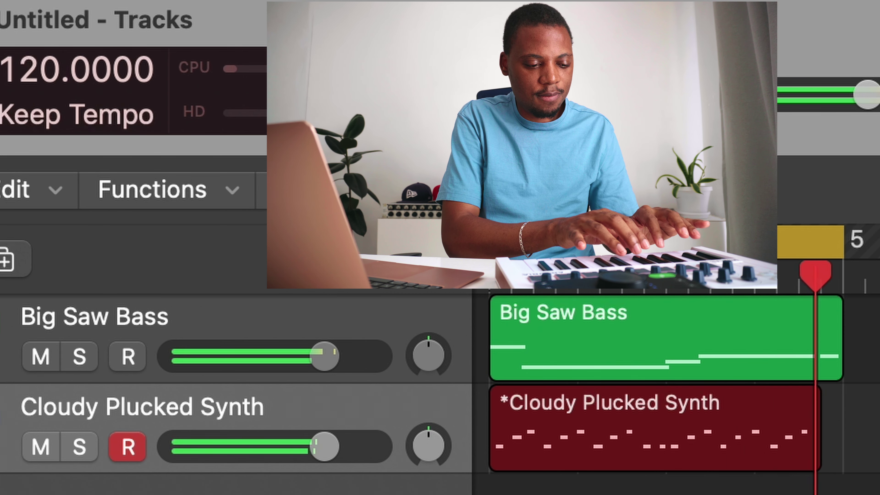
pyautogui.press('space')
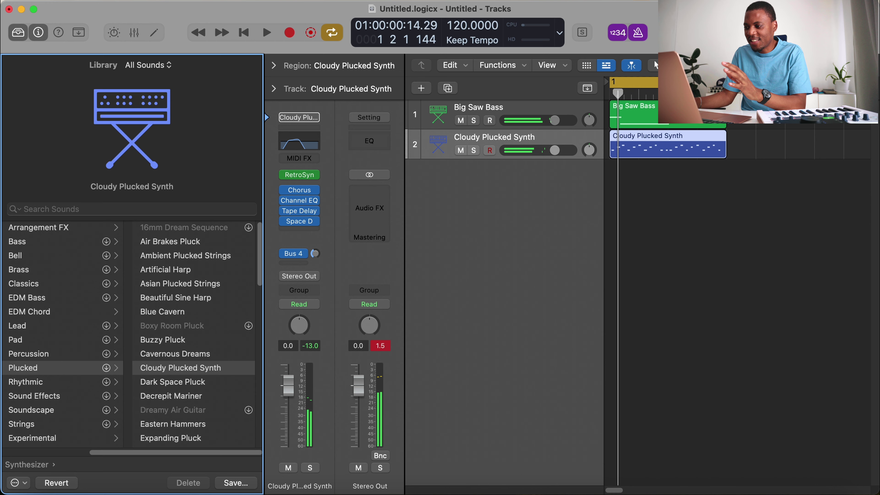
# - Select all 22 pluck notes in the Piano Roll and raise their velocity to about 64
pyautogui.press('e')
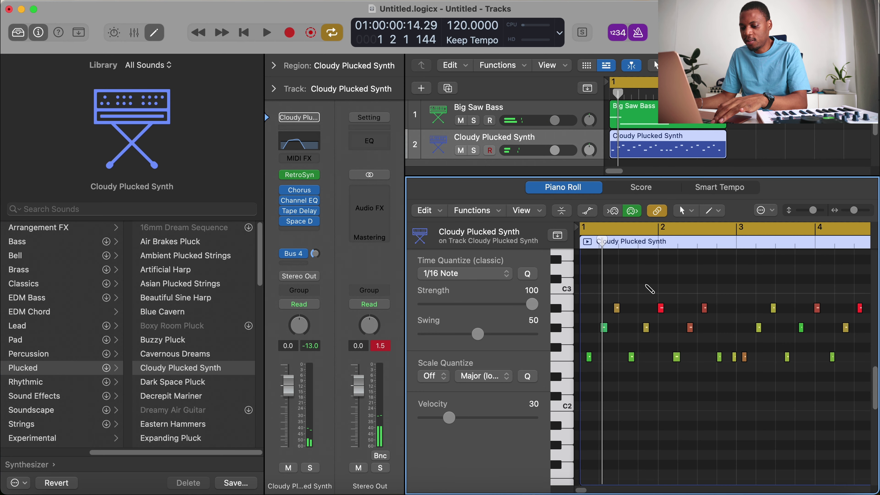
pyautogui.press('super+a')
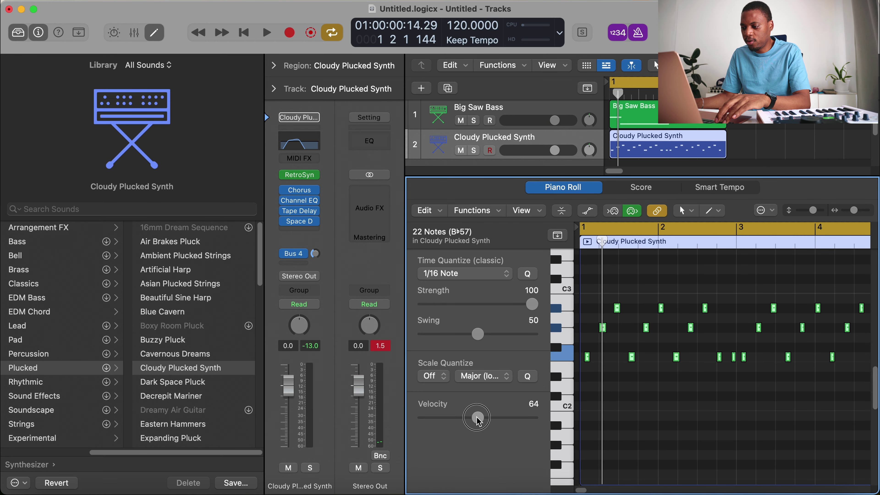
pyautogui.moveTo(477, 418); pyautogui.dragTo(478, 418)
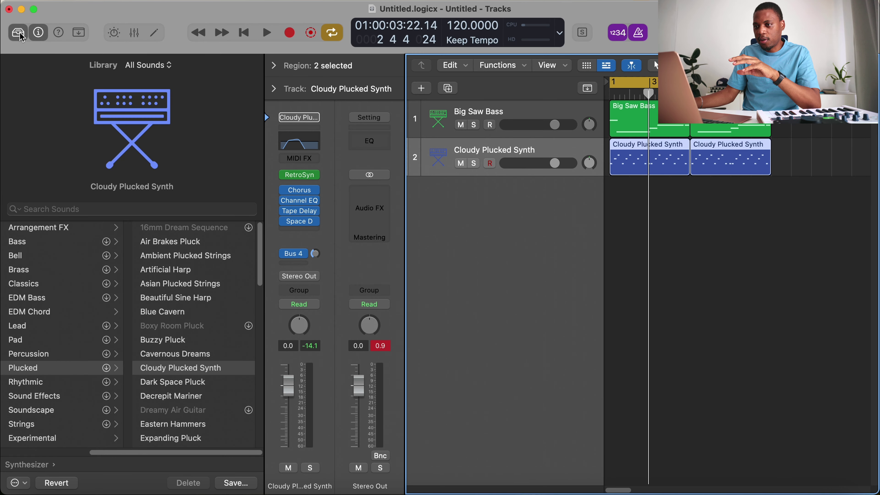
# - Hide the Library and drag the Big Saw Bass ES2 Cutoff knob in Smart Controls to 31%
pyautogui.press('y')
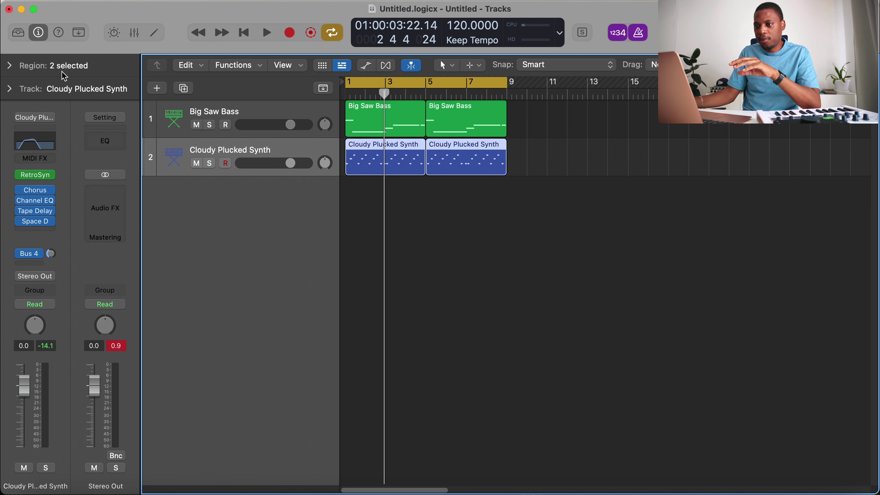
pyautogui.click(113, 33)
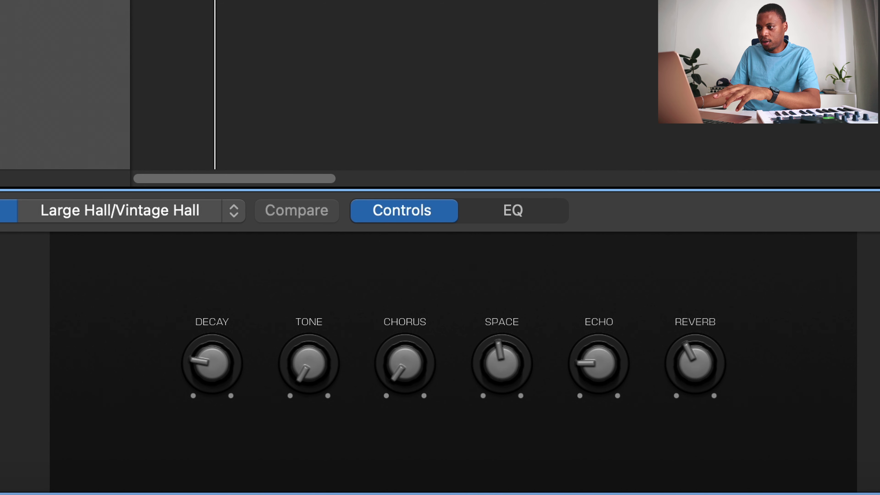
pyautogui.press('Down')
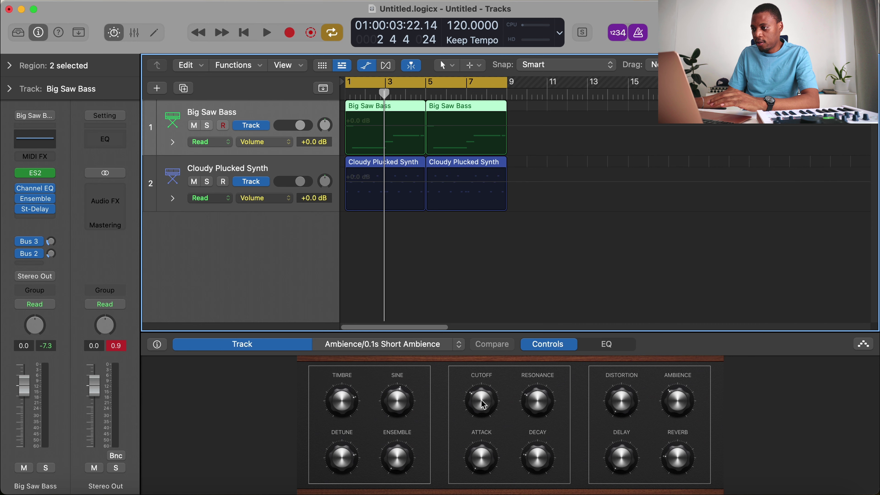
pyautogui.moveTo(402, 324); pyautogui.dragTo(402, 319)
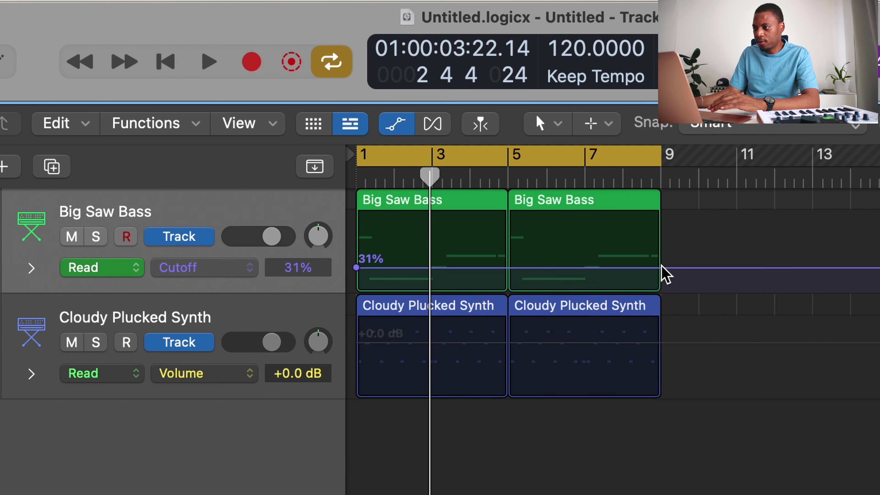
# - Draw bass cutoff automation from 31% at bar 5 to 100% at bar 9, then play from bar 6
pyautogui.click(660, 268)
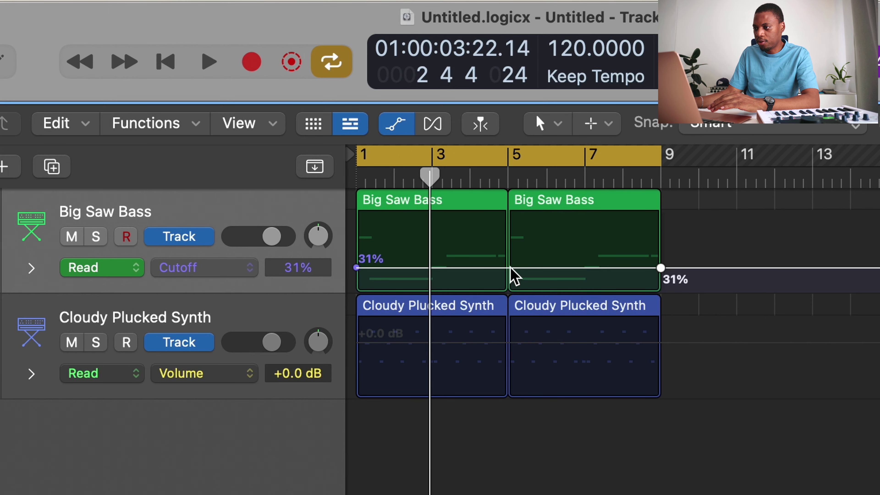
pyautogui.moveTo(621, 271); pyautogui.dragTo(661, 215)
pyautogui.click(547, 177)
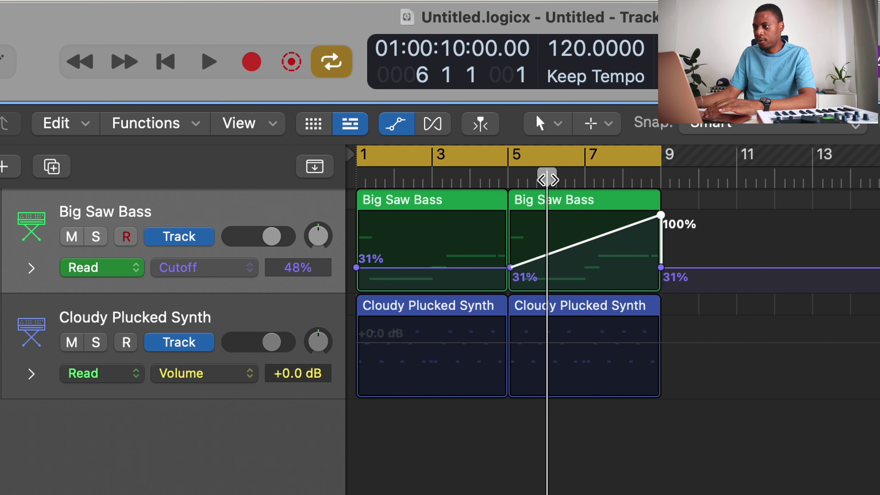
pyautogui.click(566, 159)
pyautogui.press('space')
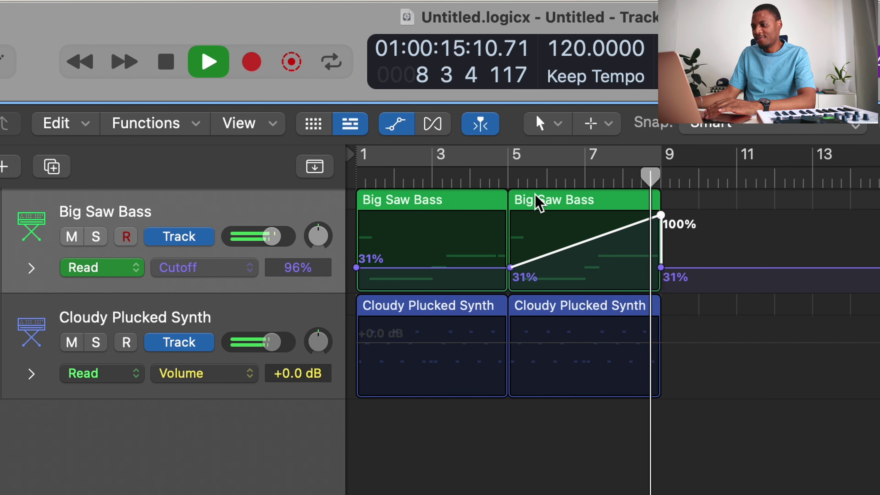
pyautogui.press('space')
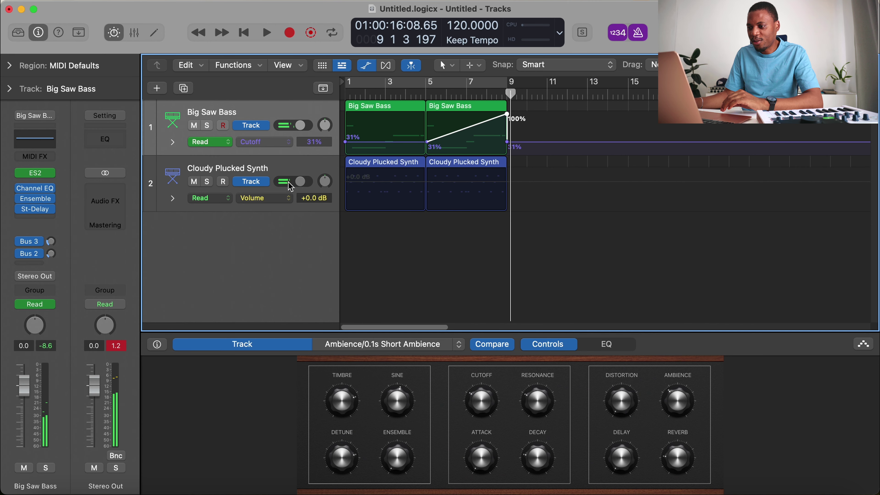
# - In the pluck track's Retro Synth, set the filter to cutoff 0.126 and resonance 0.14 during playback
pyautogui.click(261, 316)
pyautogui.click(38, 179)
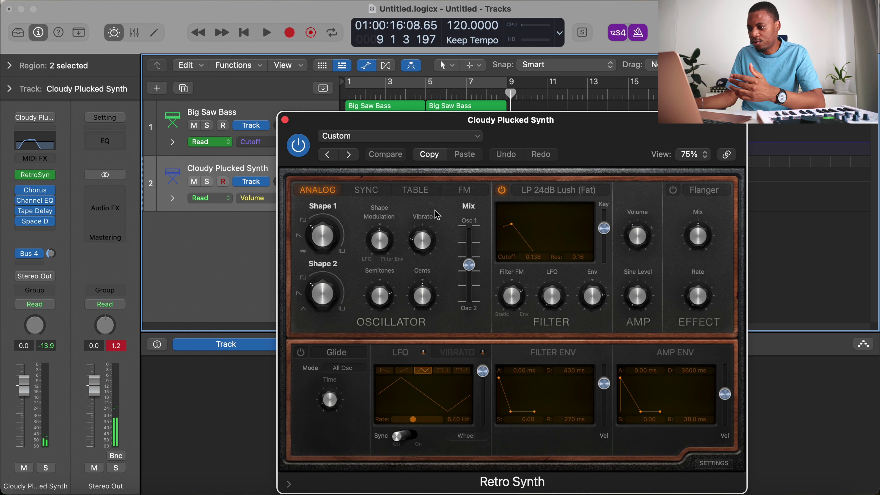
pyautogui.press('space')
pyautogui.press('Return')
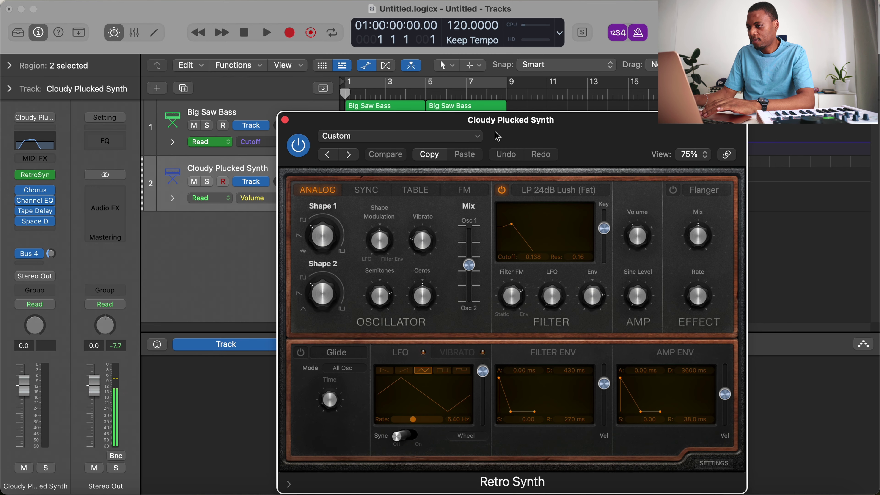
pyautogui.click(513, 227)
pyautogui.moveTo(513, 227)
pyautogui.mouseDown()
pyautogui.moveTo(575, 228)
pyautogui.moveTo(511, 224)
pyautogui.mouseUp()
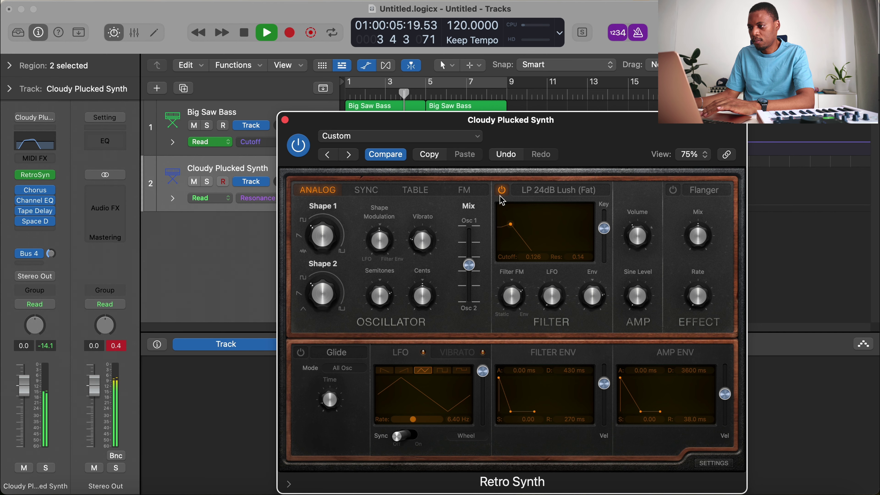
pyautogui.moveTo(429, 123); pyautogui.dragTo(628, 110)
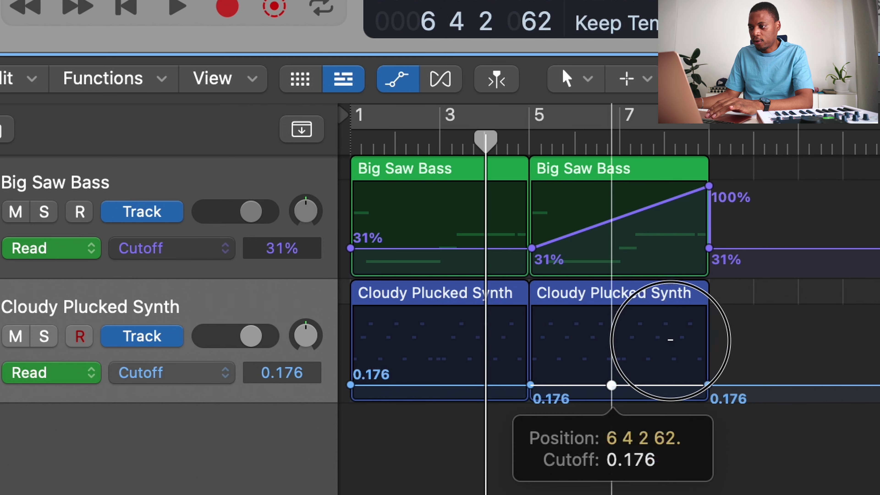
# - Ramp the pluck Cutoff automation up to 1.000, hold it to the region end, and play it
pyautogui.moveTo(464, 202); pyautogui.dragTo(481, 171)
pyautogui.moveTo(650, 313); pyautogui.dragTo(648, 311)
pyautogui.moveTo(676, 344); pyautogui.dragTo(706, 310)
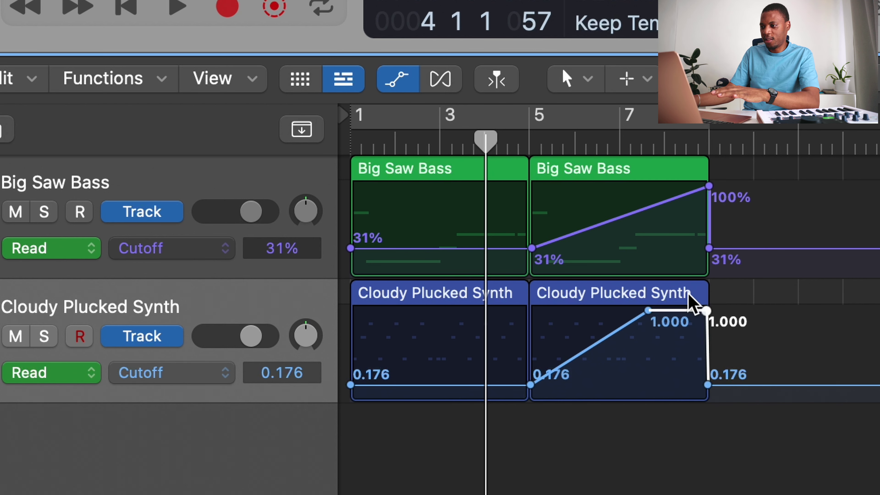
pyautogui.press('space')
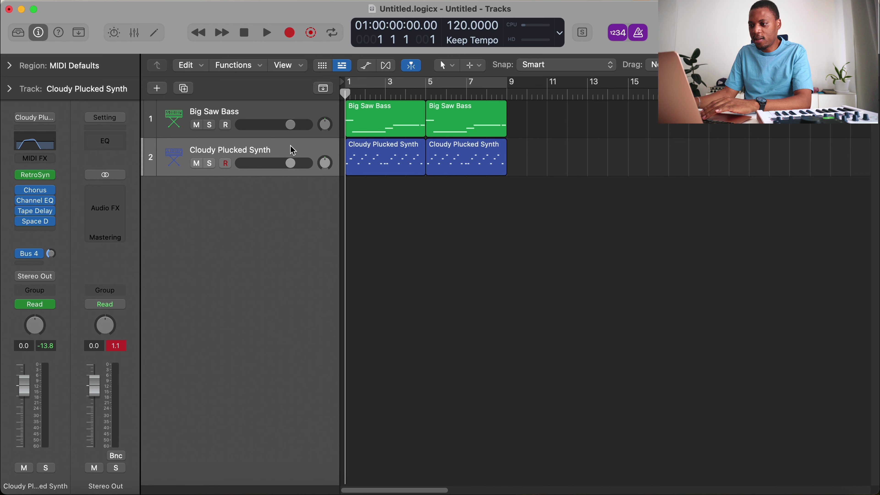
# - Duplicate the pluck track with Cmd-D and delete its copied regions, leaving an empty third track
pyautogui.click(291, 151)
pyautogui.press('super+d')
pyautogui.click(556, 202)
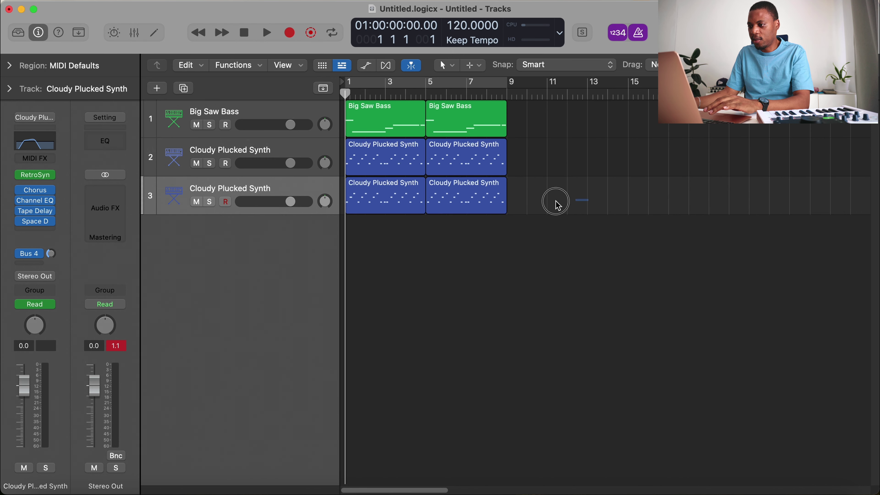
pyautogui.moveTo(556, 202); pyautogui.dragTo(387, 196)
pyautogui.press('Delete')
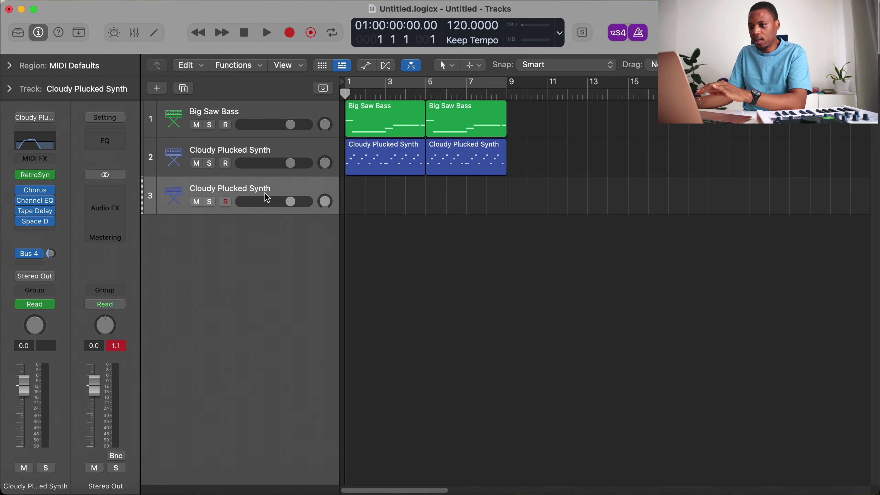
pyautogui.click(18, 32)
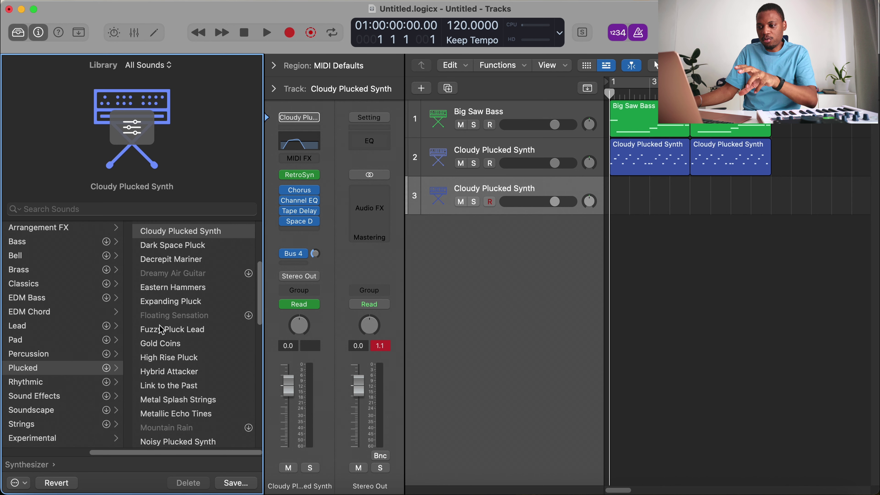
# - Load Gold Coins on track 3, set its fader to -12.6 dB, and record a part
pyautogui.click(177, 345)
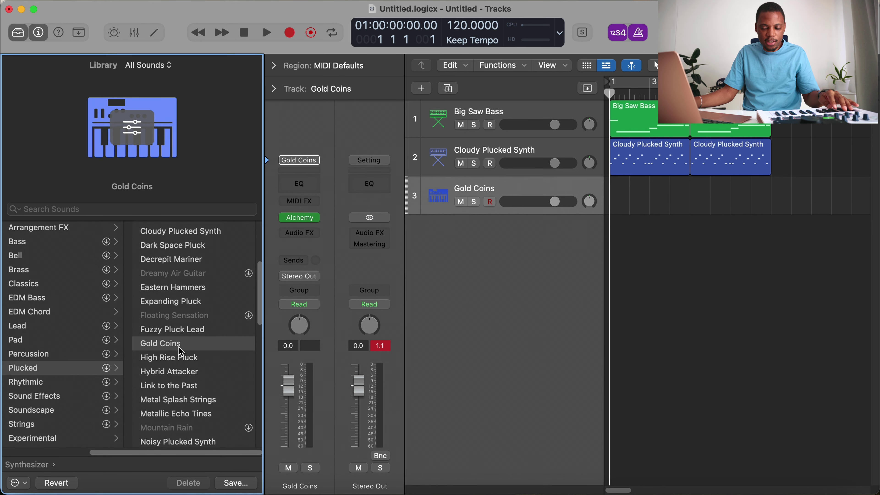
pyautogui.moveTo(288, 384); pyautogui.dragTo(291, 430)
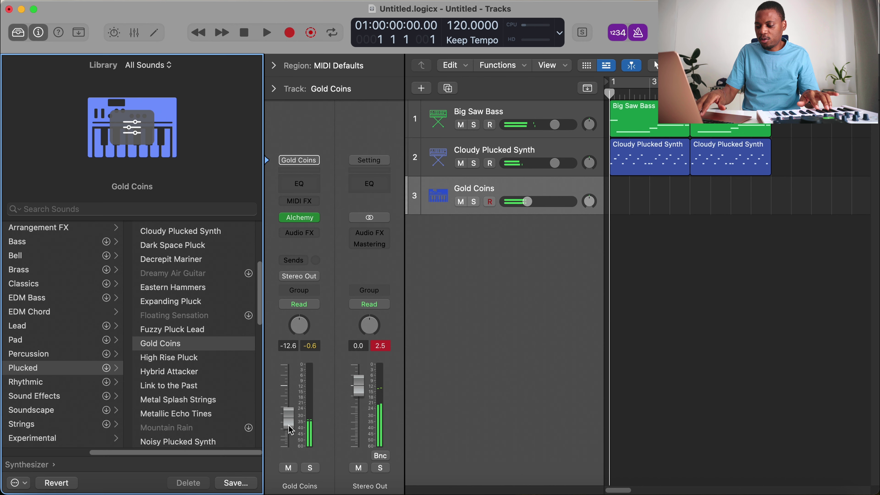
pyautogui.press('r')
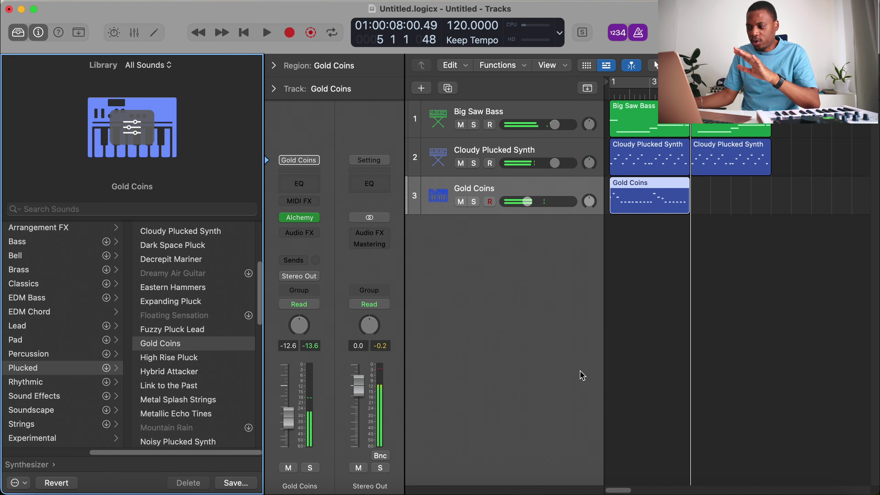
# - Open the Gold Coins region in the Piano Roll, select all 22 notes, and set velocity 38
pyautogui.press('e')
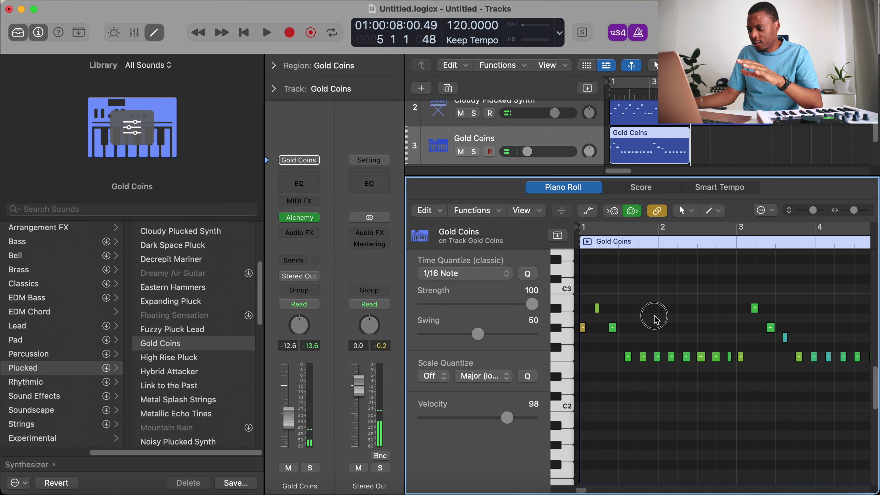
pyautogui.press('super+a')
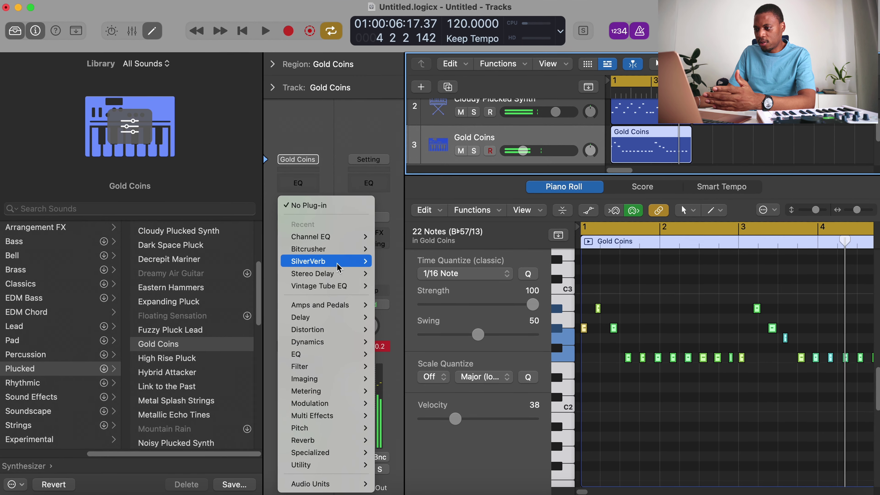
pyautogui.click(325, 257)
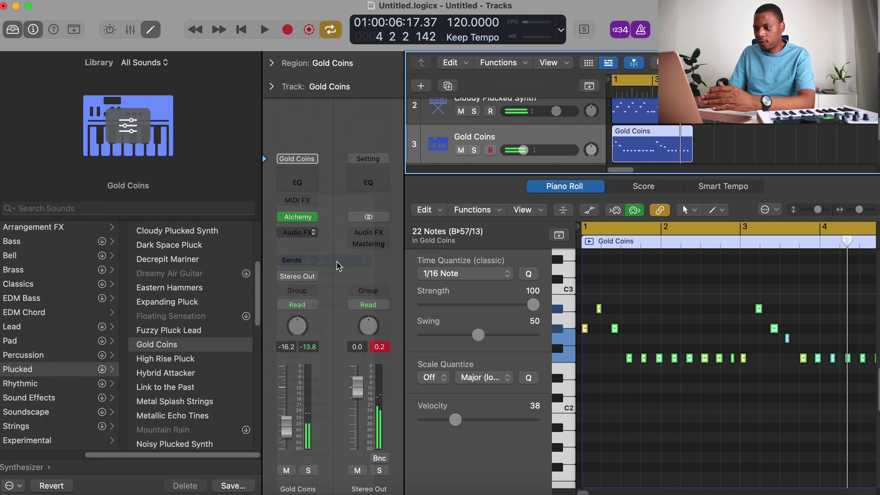
# - Raise the SilverVerb dry level on Gold Coins to 100%
pyautogui.press('space')
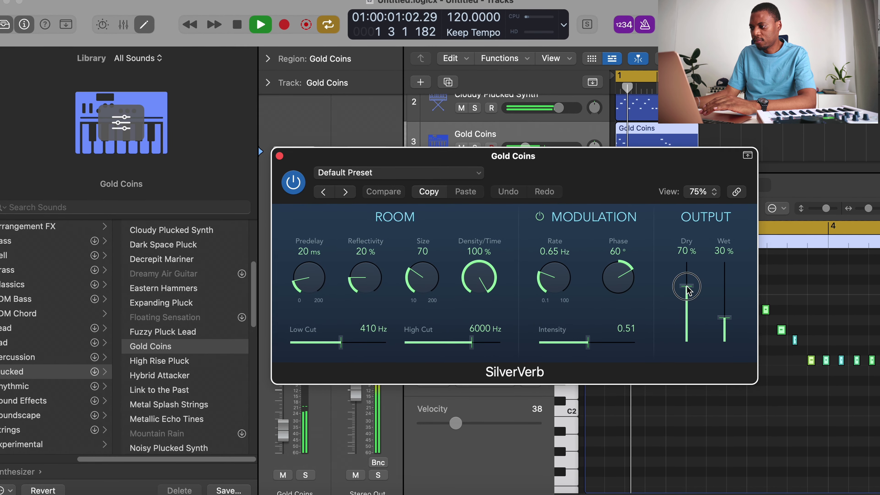
pyautogui.moveTo(682, 285); pyautogui.dragTo(672, 251)
pyautogui.click(278, 155)
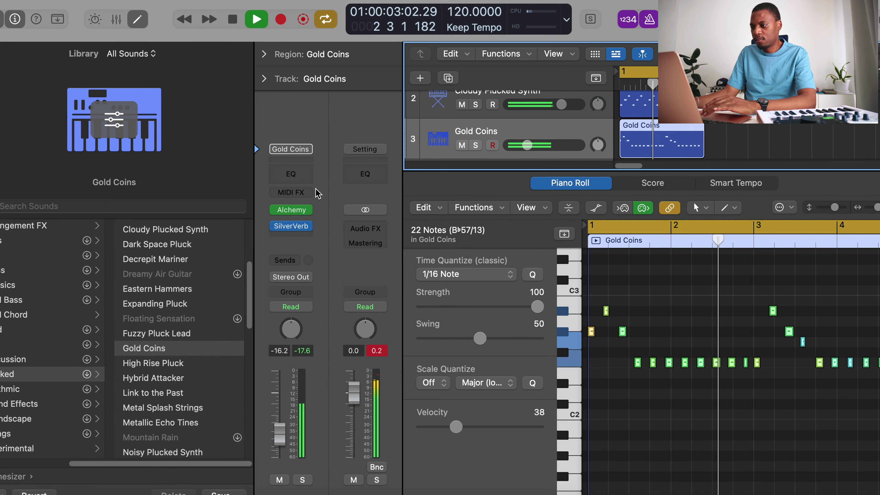
pyautogui.press('space')
# - Insert a stereo Stereo Delay on the Gold Coins channel
pyautogui.click(283, 243)
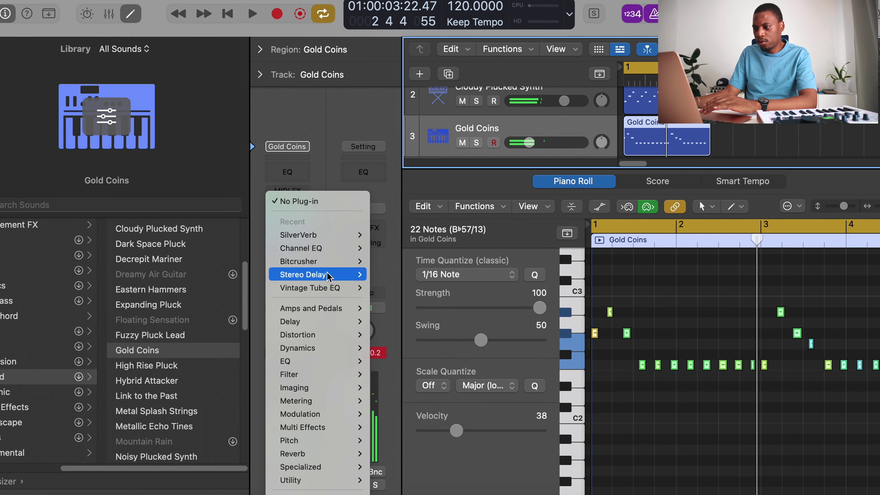
pyautogui.moveTo(357, 276)
pyautogui.click(384, 275)
pyautogui.press('space')
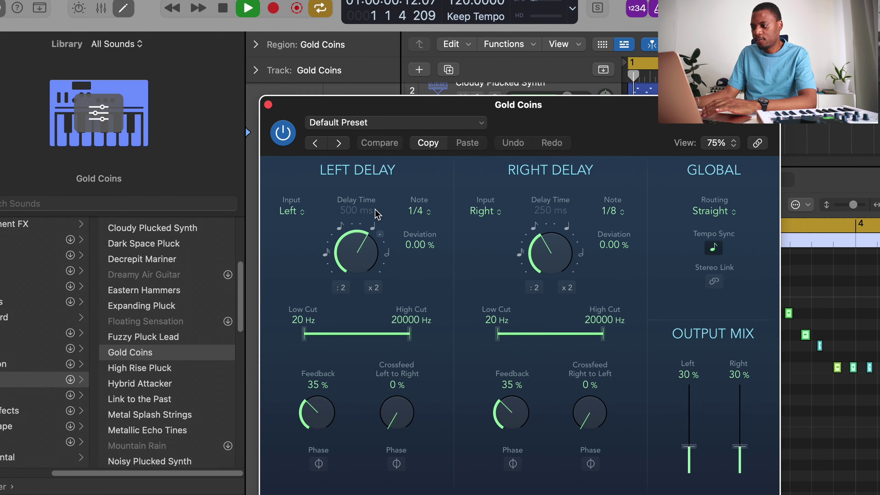
pyautogui.click(267, 103)
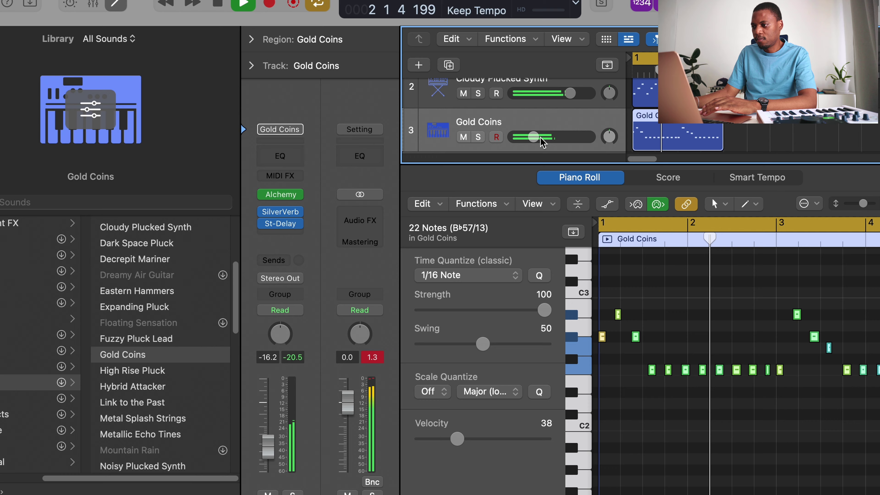
# - Move the Gold Coins region so it starts at bar 9
pyautogui.moveTo(533, 136)
pyautogui.press('e')
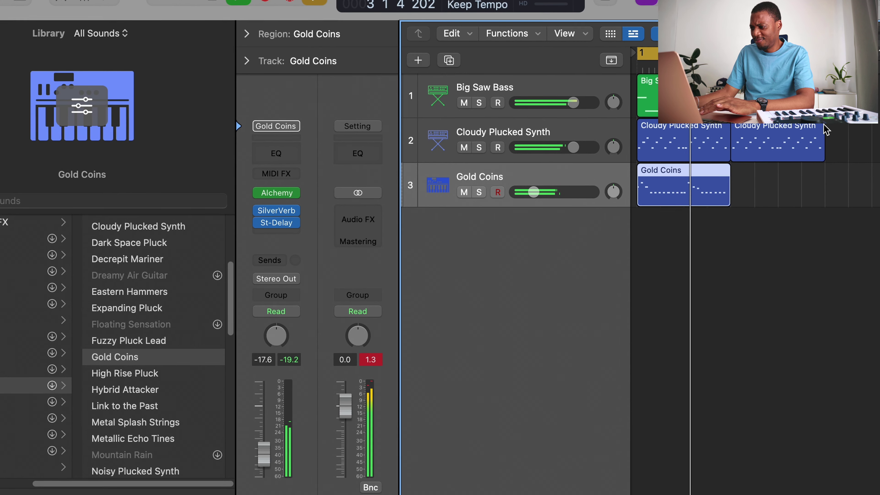
pyautogui.moveTo(732, 168); pyautogui.dragTo(833, 167)
pyautogui.press('super+Left')
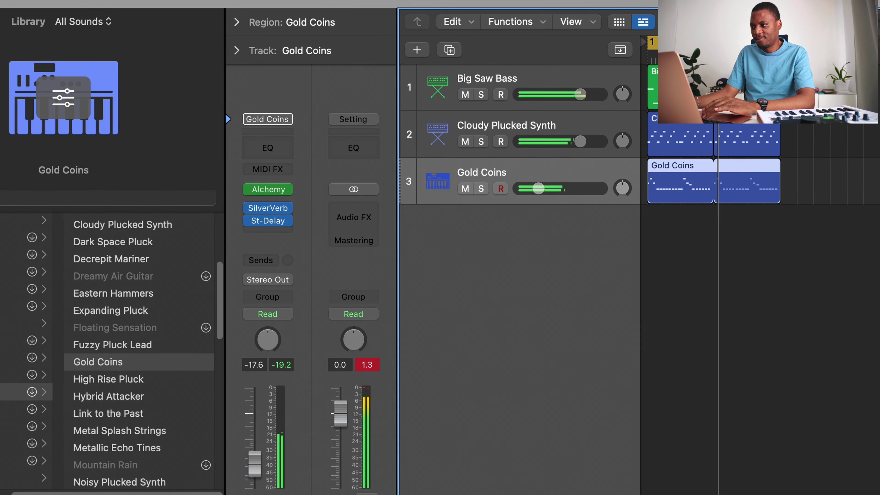
pyautogui.moveTo(672, 197); pyautogui.dragTo(802, 192)
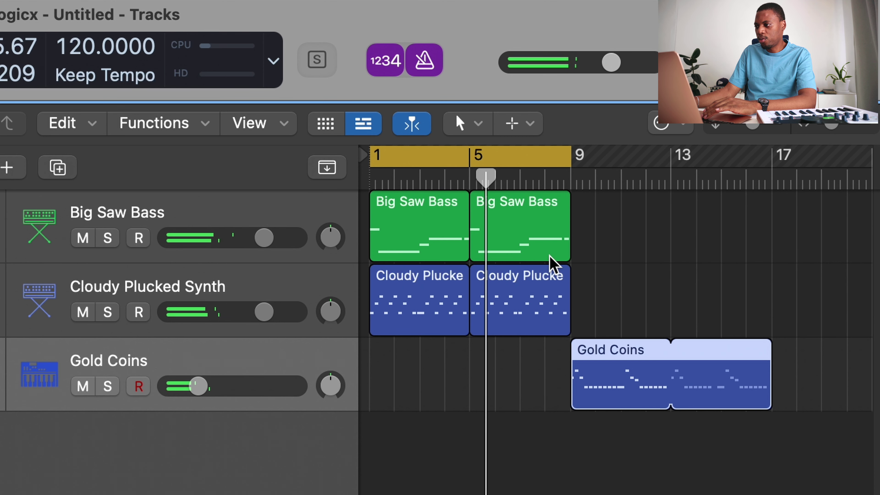
# - Copy the Big Saw Bass regions to bars 9 and 13 and extend the cycle to bar 17
pyautogui.moveTo(613, 232); pyautogui.dragTo(363, 265)
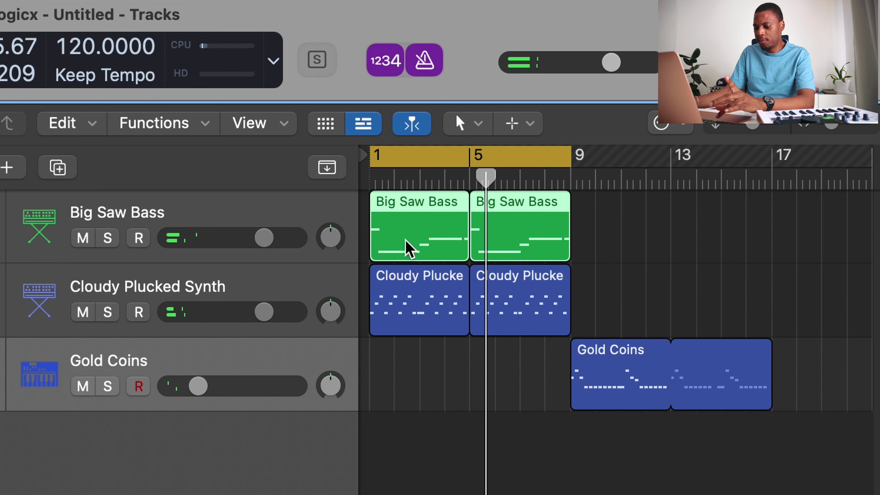
pyautogui.click(478, 243)
pyautogui.moveTo(478, 244); pyautogui.dragTo(617, 247)
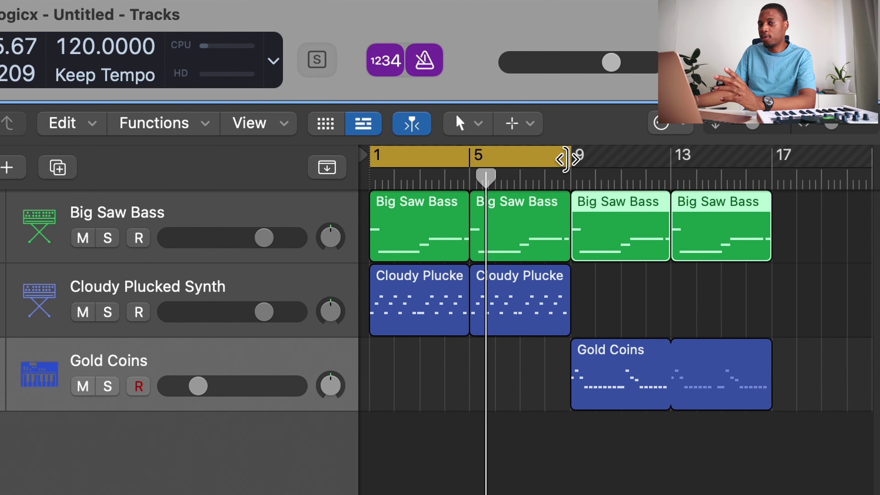
pyautogui.moveTo(566, 159); pyautogui.dragTo(773, 158)
pyautogui.moveTo(521, 354); pyautogui.dragTo(432, 316)
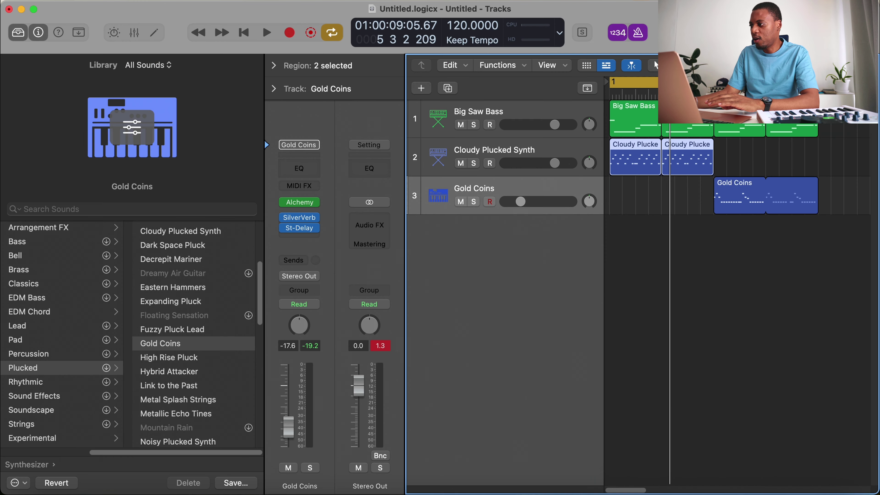
# - Browse All Files to the Kick folder inside the SA Deep House sample pack
pyautogui.press('y')
pyautogui.press('f')
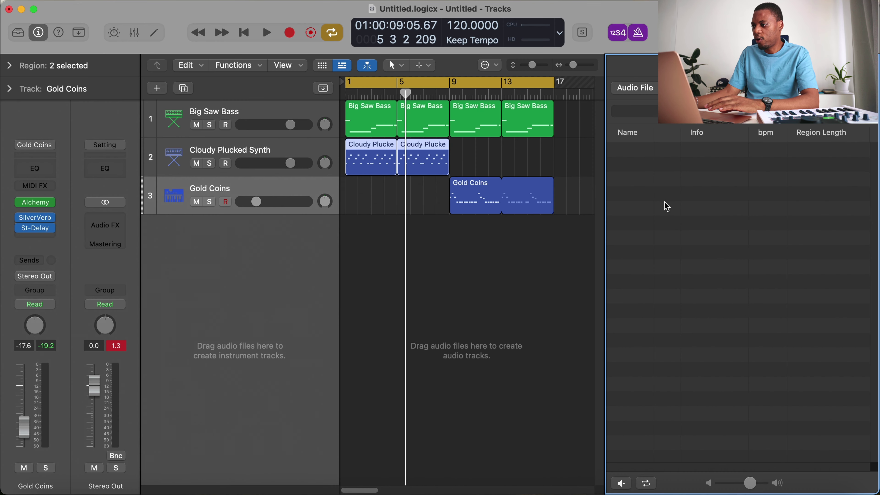
pyautogui.click(766, 66)
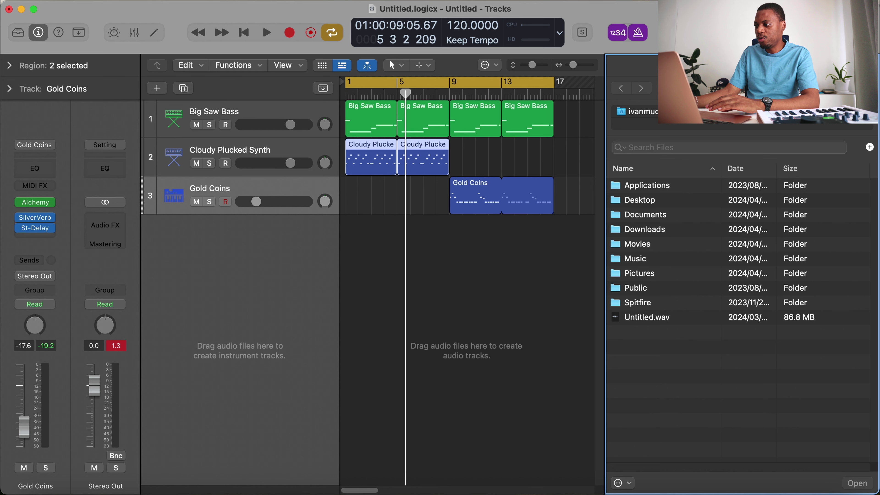
pyautogui.doubleClick(668, 191)
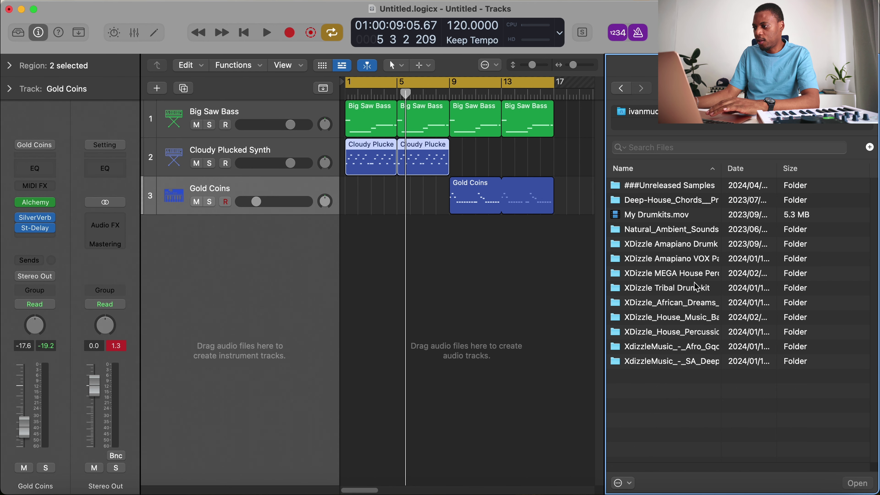
pyautogui.moveTo(722, 169); pyautogui.dragTo(804, 175)
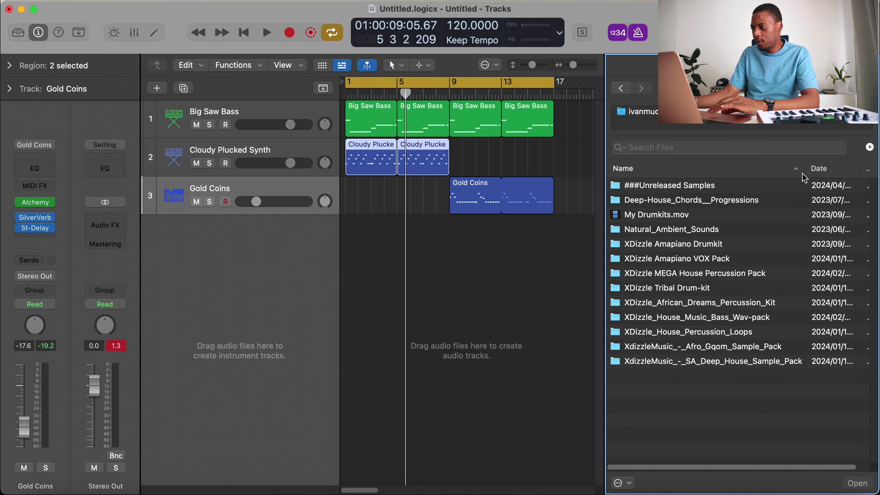
pyautogui.doubleClick(690, 362)
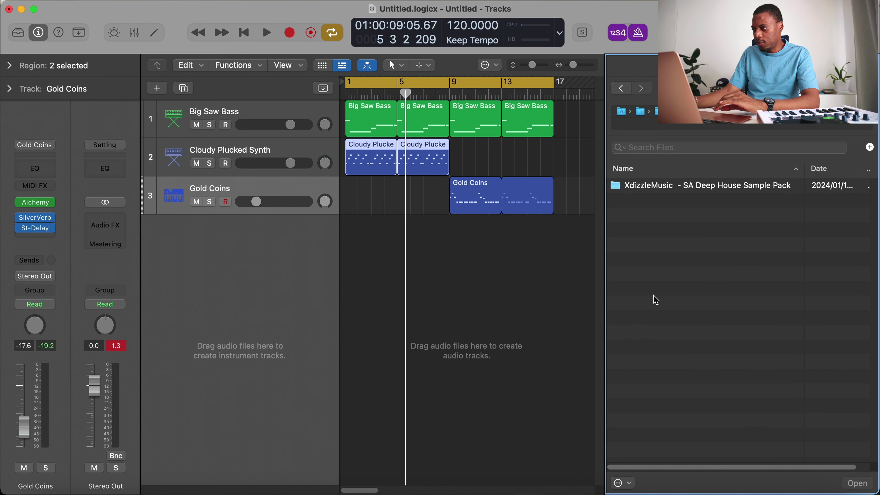
pyautogui.doubleClick(681, 191)
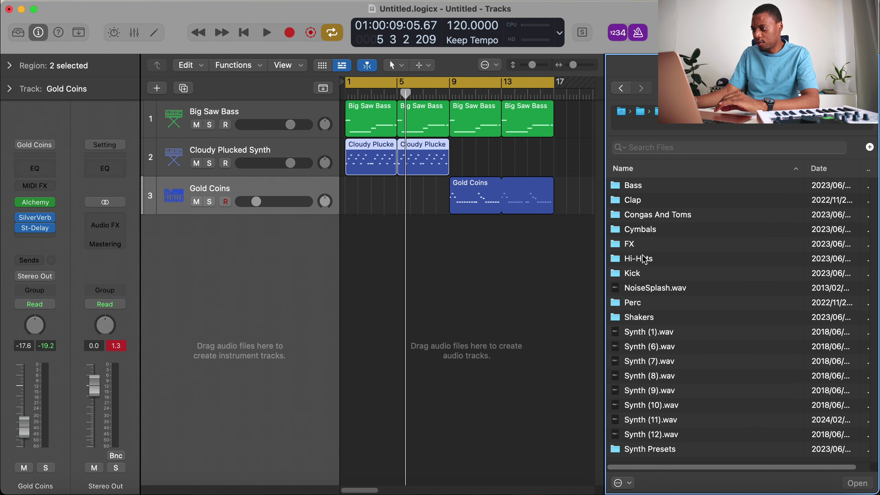
pyautogui.doubleClick(644, 274)
# - Audition kick samples and bring Kick (16).wav in as a new Quick Sampler track
pyautogui.click(648, 346)
pyautogui.press('Down')
pyautogui.press('Down')
pyautogui.press('Down')
pyautogui.press('Down')
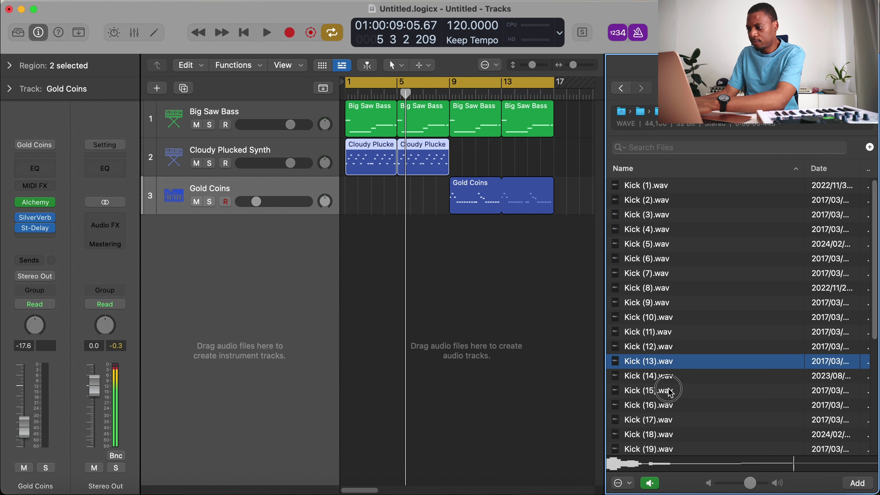
pyautogui.moveTo(667, 408); pyautogui.dragTo(282, 246)
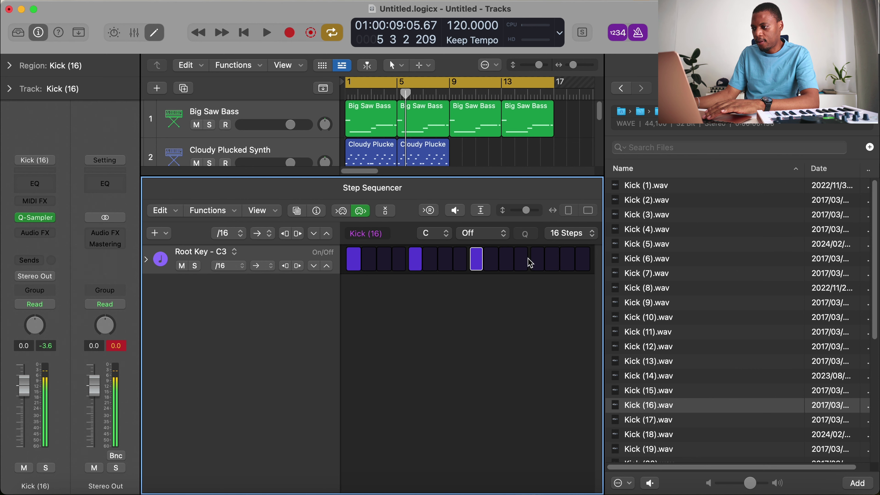
# - Add one more kick step and loop the Kick (16) region out to bar 17
pyautogui.click(530, 264)
pyautogui.press('e')
pyautogui.press('space')
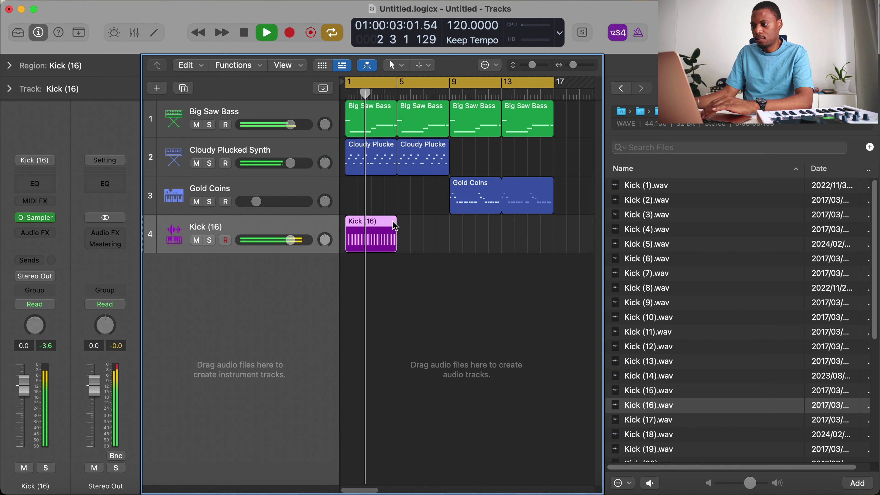
pyautogui.moveTo(395, 225); pyautogui.dragTo(553, 226)
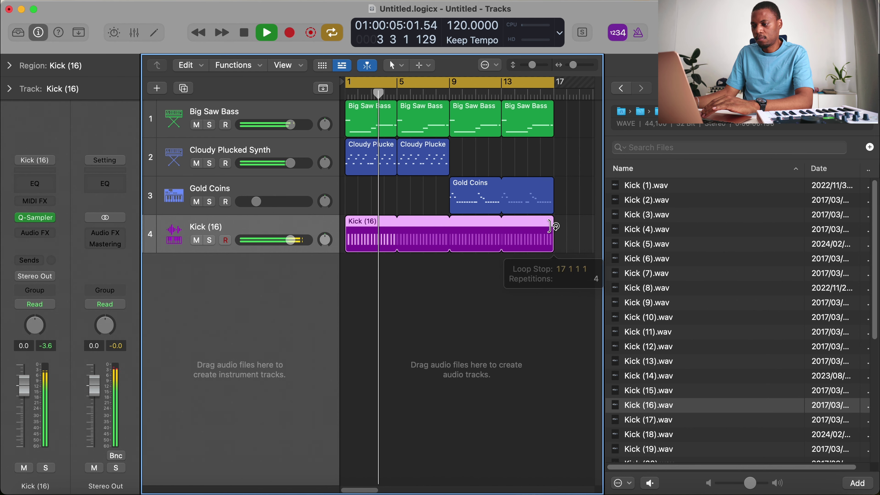
pyautogui.press('space')
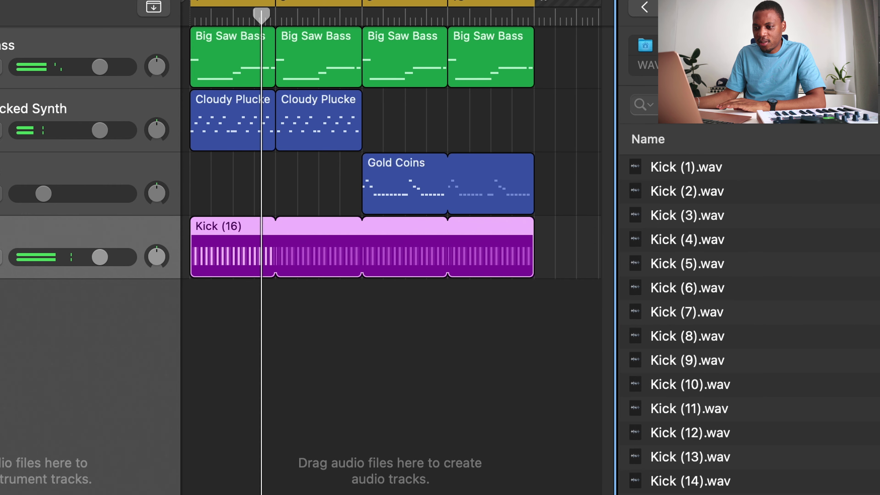
# - Put a Bitcrusher on Kick (16) with 24-bit resolution and 3.0 dB drive
pyautogui.click(1, 249)
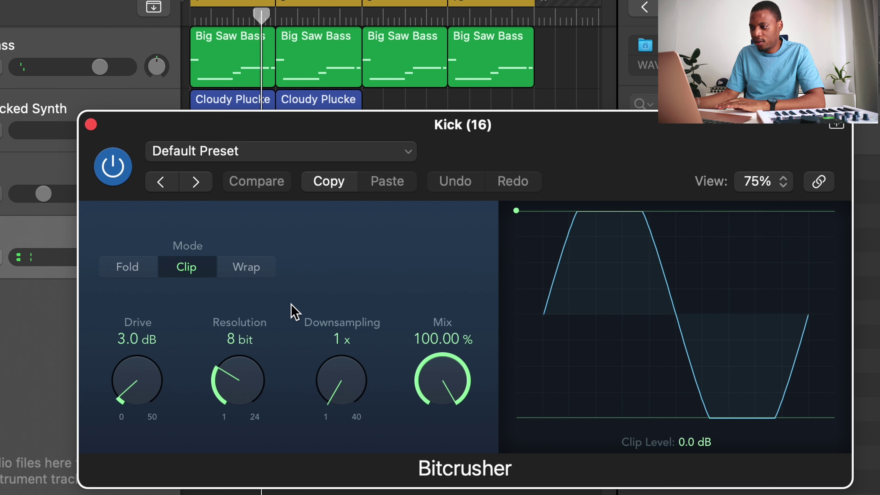
pyautogui.moveTo(245, 390); pyautogui.dragTo(317, 191)
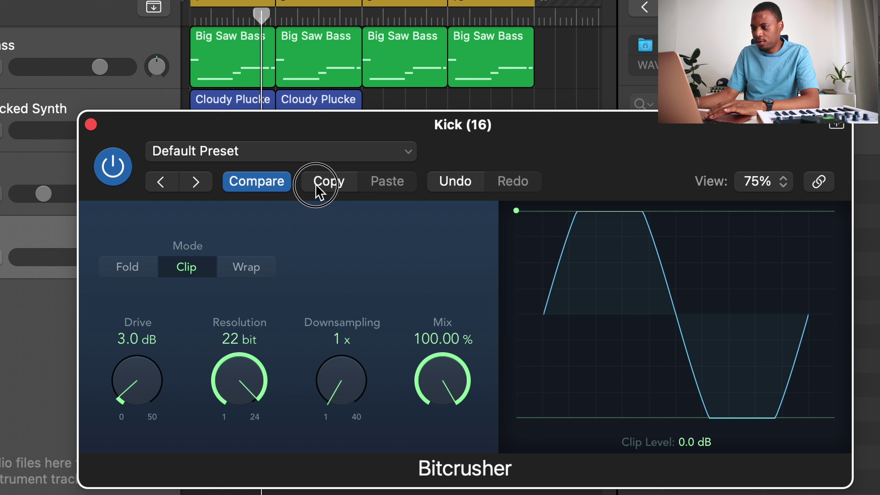
pyautogui.moveTo(144, 399)
pyautogui.mouseDown()
pyautogui.moveTo(144, 375)
pyautogui.moveTo(145, 401)
pyautogui.mouseUp()
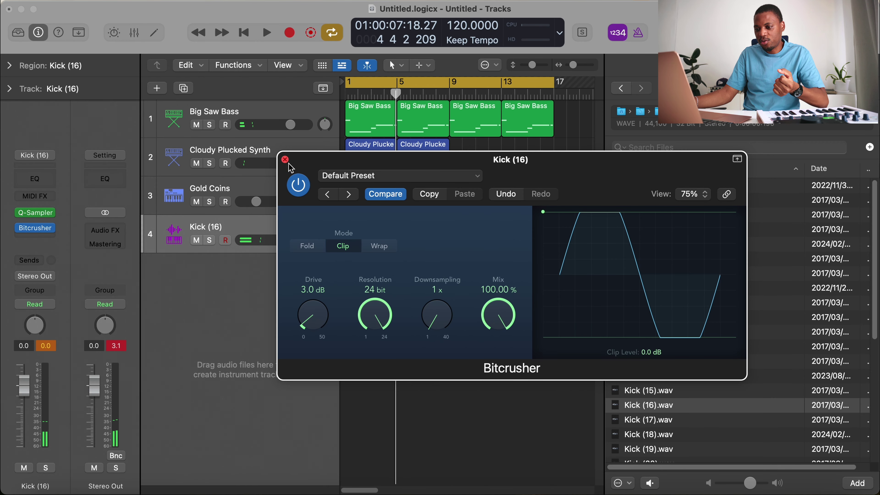
pyautogui.click(286, 159)
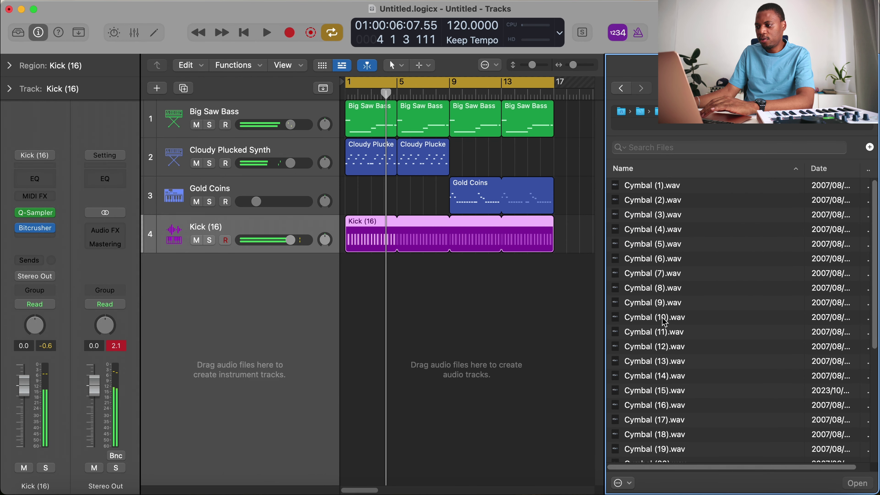
# - Audition cymbal samples and turn the Cymbal (13) track down to -15 dB
pyautogui.click(665, 316)
pyautogui.click(673, 346)
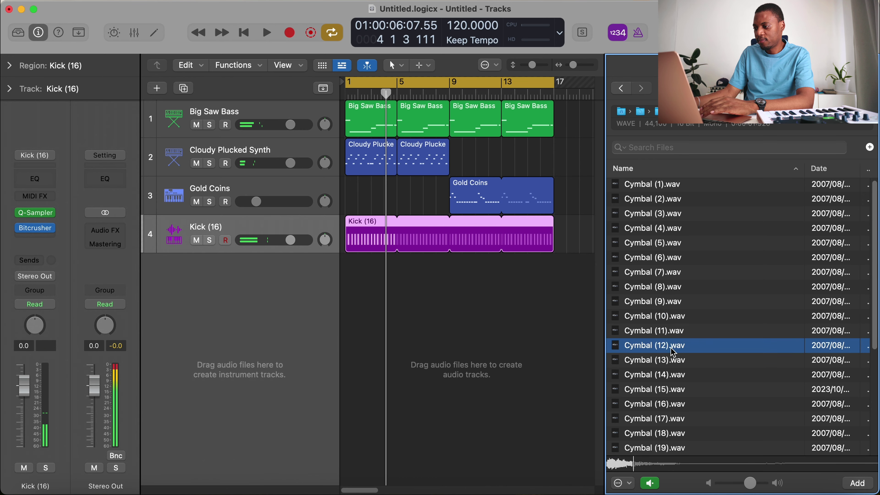
pyautogui.scroll(-3, 674, 319)
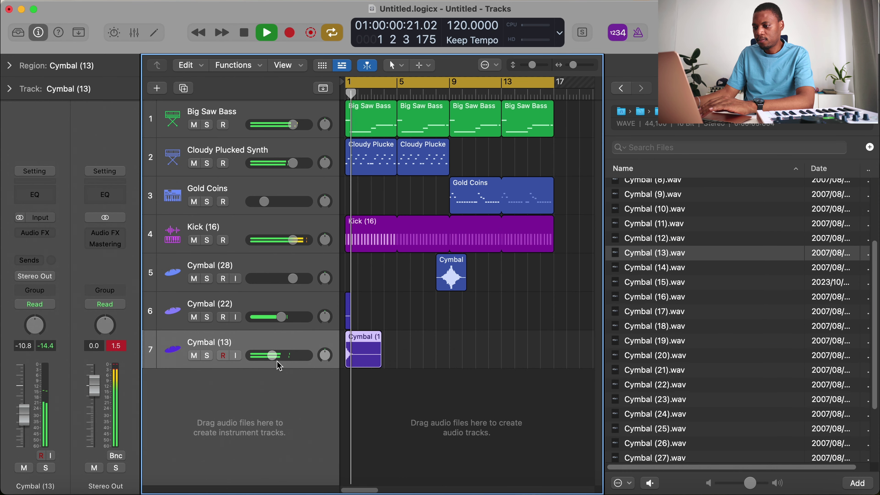
pyautogui.moveTo(277, 357); pyautogui.dragTo(267, 355)
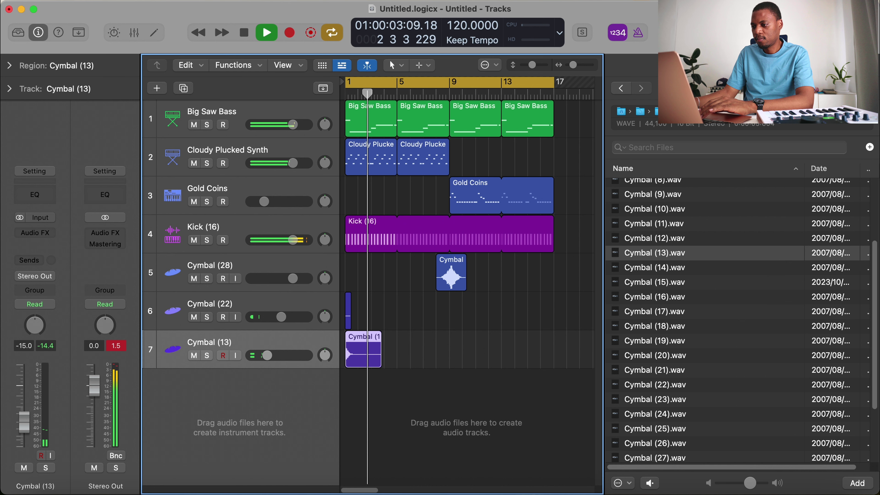
pyautogui.press('space')
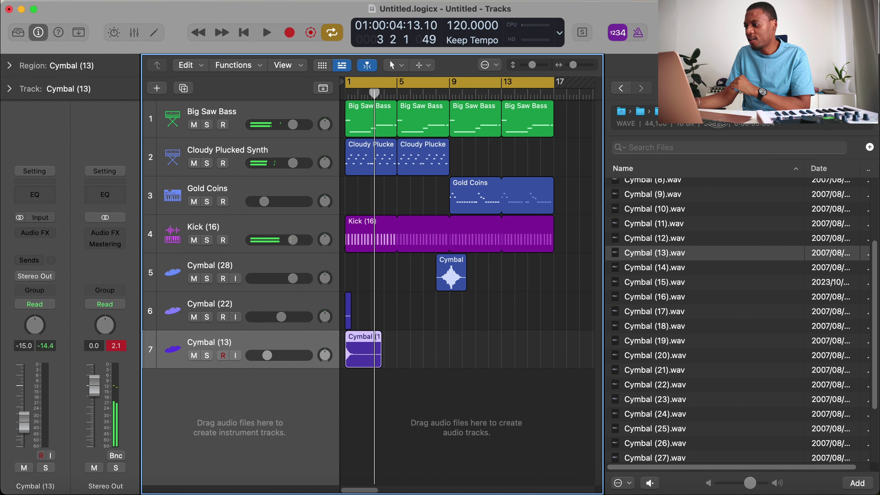
# - Navigate the file browser back up to the sample pack folder
pyautogui.click(681, 179)
pyautogui.press('super+Up')
pyautogui.press('super+Up')
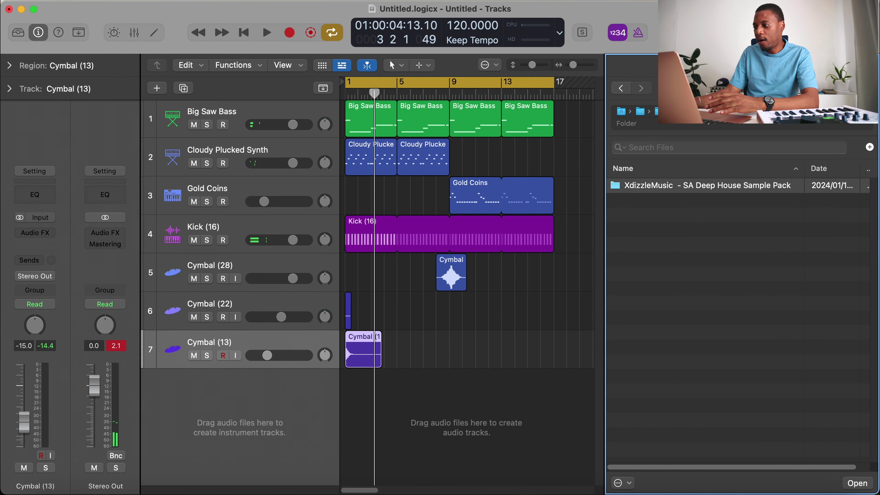
pyautogui.press('super+Up')
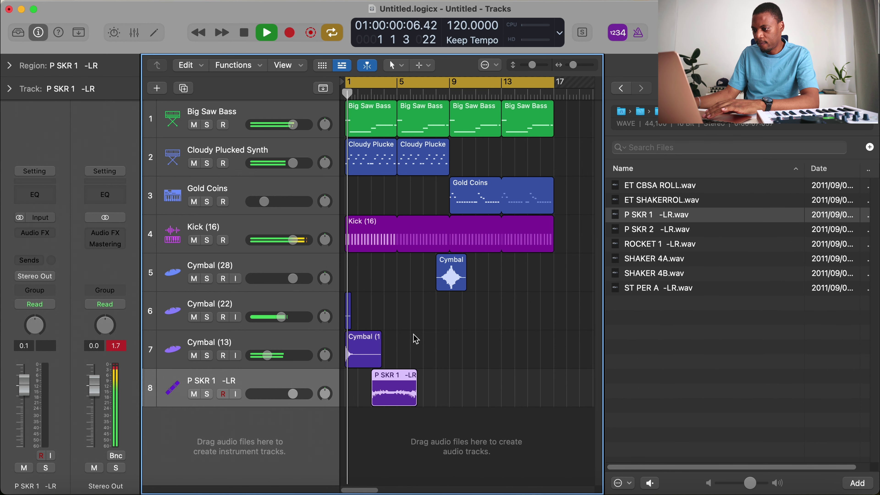
# - Lower P SKR 1 -LR to -11.4 dB and open the Percussion folder
pyautogui.click(285, 395)
pyautogui.moveTo(284, 395); pyautogui.dragTo(262, 395)
pyautogui.click(621, 88)
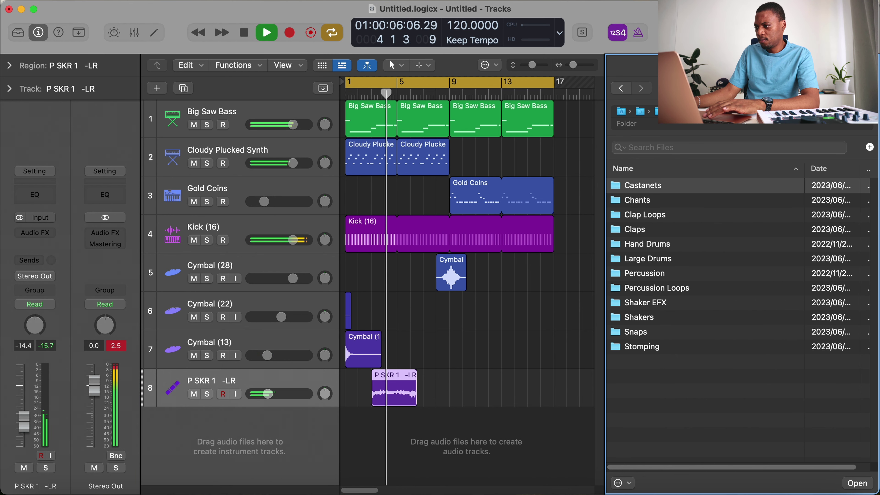
pyautogui.click(660, 273)
pyautogui.doubleClick(660, 274)
# - Audition percussion samples and create a sample track from BLOK2BMBU.wav
pyautogui.click(676, 259)
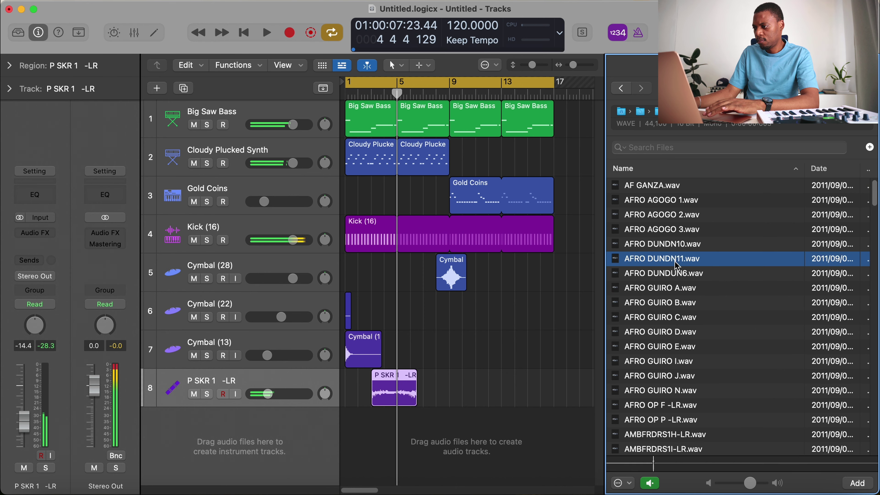
pyautogui.scroll(-10, 678, 311)
pyautogui.scroll(-3, 678, 314)
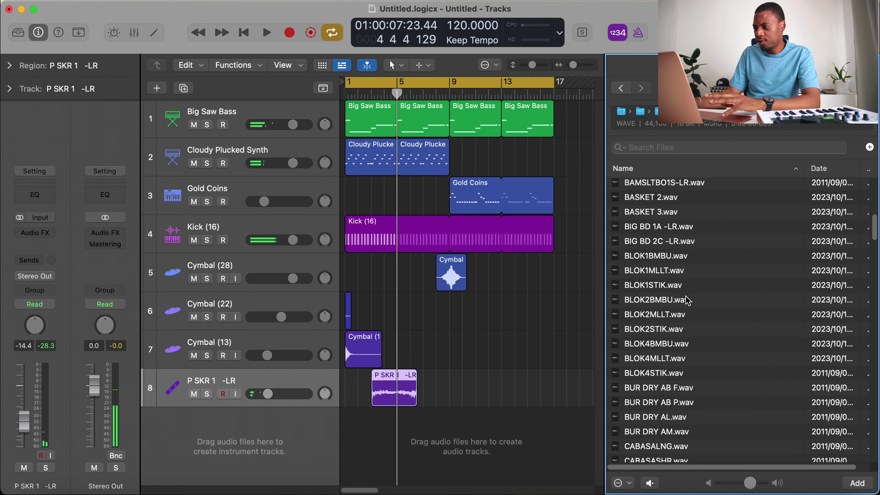
pyautogui.click(672, 301)
pyautogui.moveTo(673, 301); pyautogui.dragTo(250, 444)
# - Turn on BLOK2BMBU steps 4, 7, 9 and 13 and set its volume to -10 dB
pyautogui.click(400, 426)
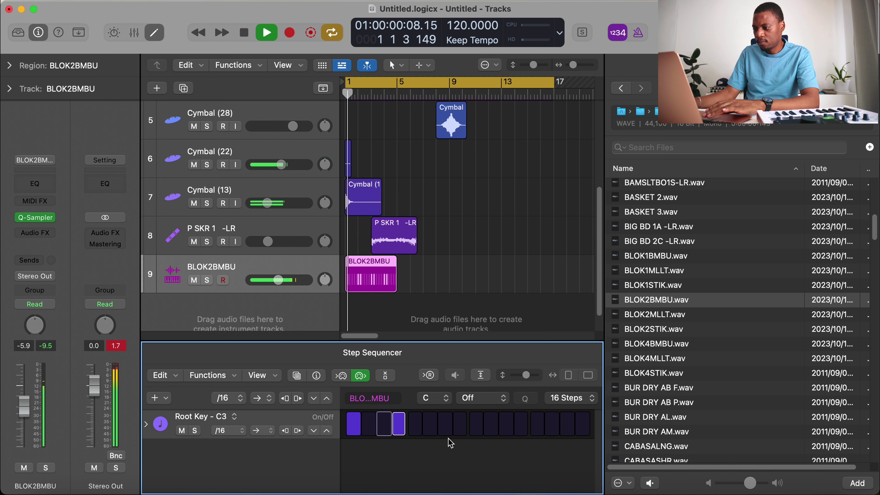
pyautogui.click(447, 429)
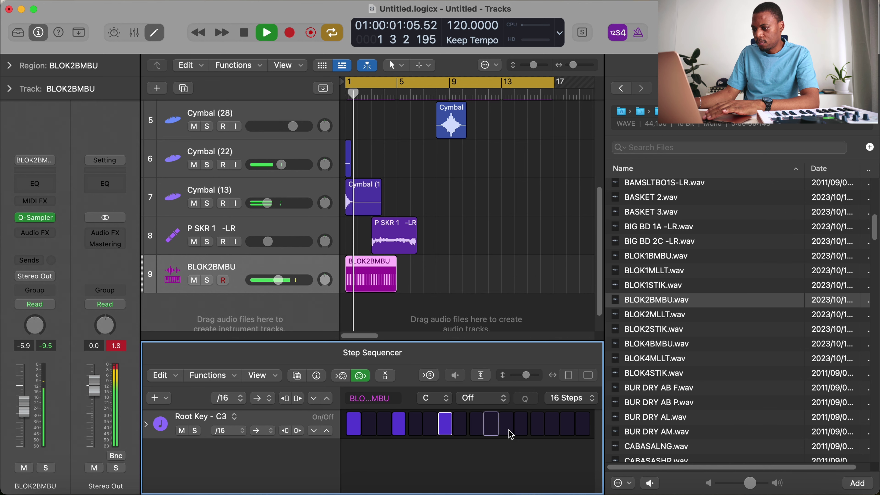
pyautogui.click(476, 426)
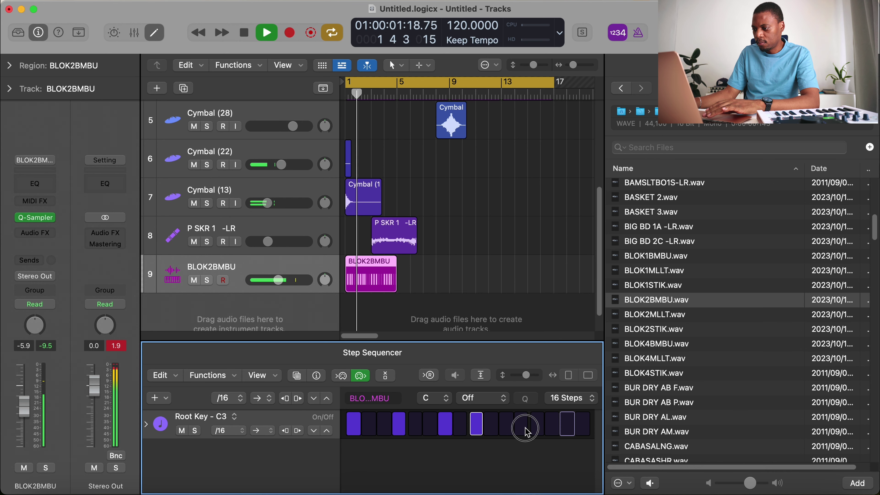
pyautogui.click(537, 428)
pyautogui.moveTo(278, 281); pyautogui.dragTo(273, 280)
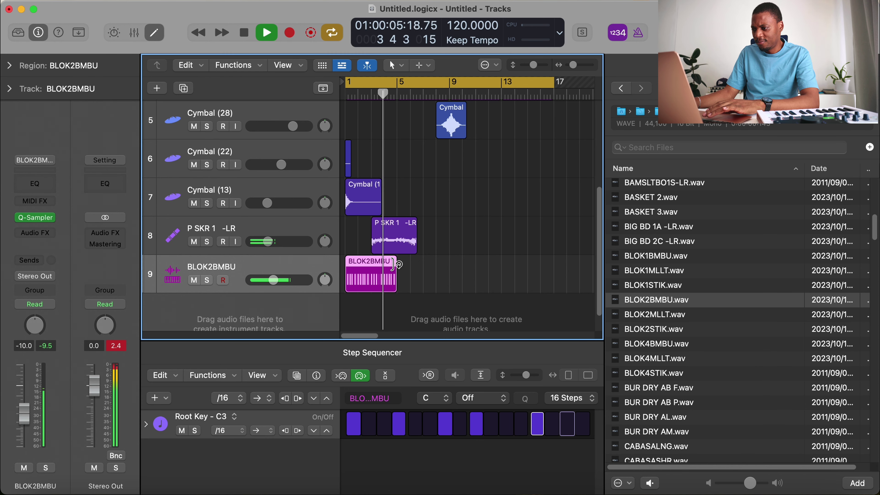
# - Loop the BLOK2BMBU region out to bar 17
pyautogui.moveTo(397, 268); pyautogui.dragTo(555, 268)
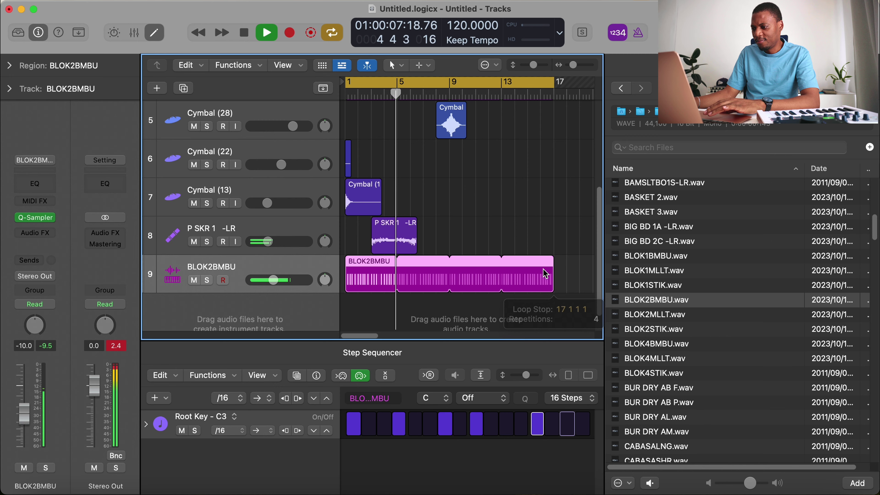
pyautogui.scroll(-2, 471, 249)
pyautogui.press('space')
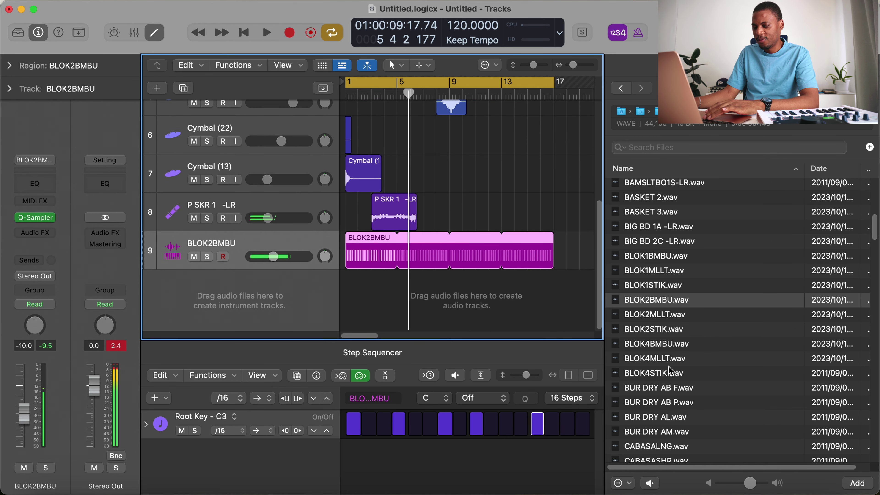
pyautogui.click(666, 387)
# - Add ET CABASASHR.wav as a Quick Sampler track and create a pattern region on it
pyautogui.scroll(-5, 666, 386)
pyautogui.click(663, 384)
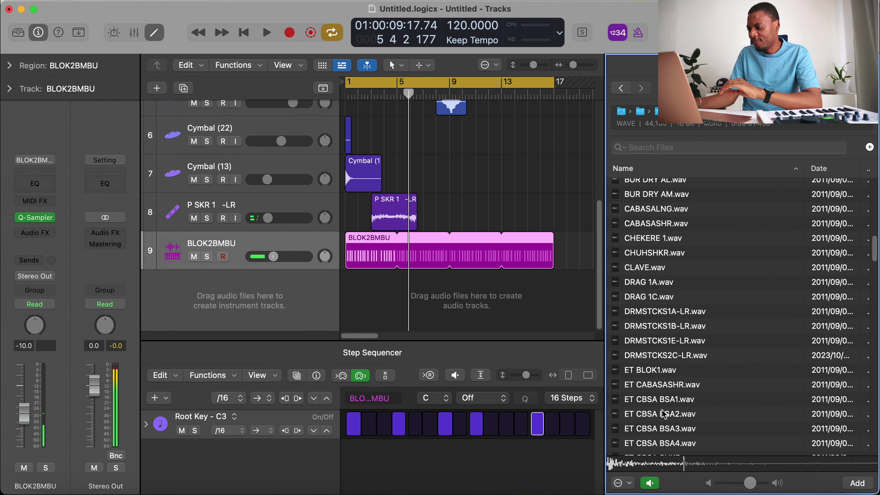
pyautogui.click(665, 312)
pyautogui.moveTo(662, 385); pyautogui.dragTo(257, 273)
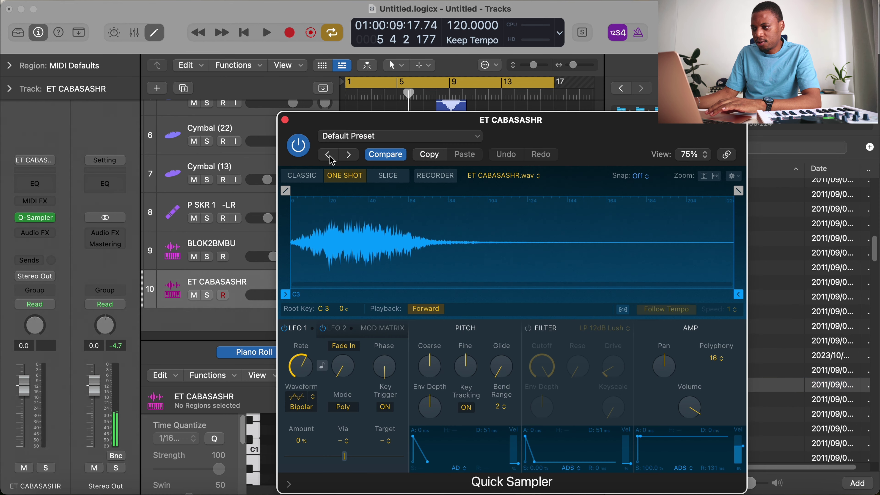
pyautogui.click(284, 119)
pyautogui.rightClick(353, 281)
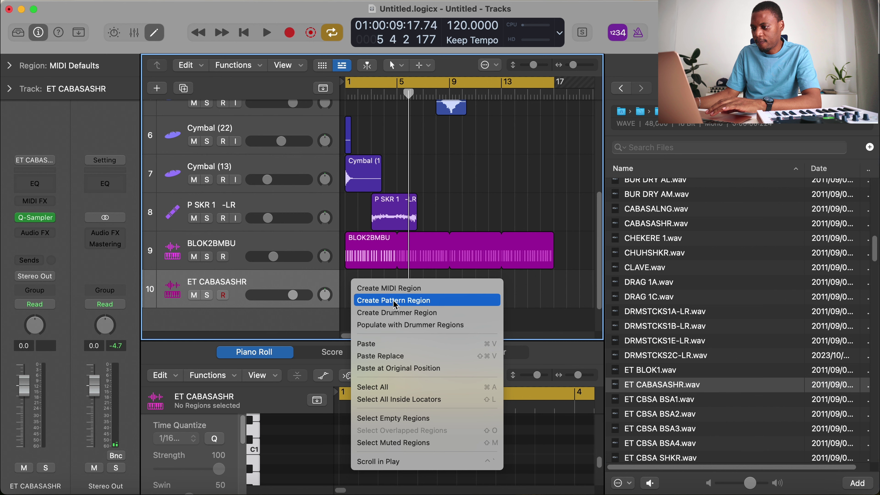
pyautogui.click(395, 301)
# - Turn on ET CABASASHR steps 4, 7, 12 and 16
pyautogui.click(398, 424)
pyautogui.press('space')
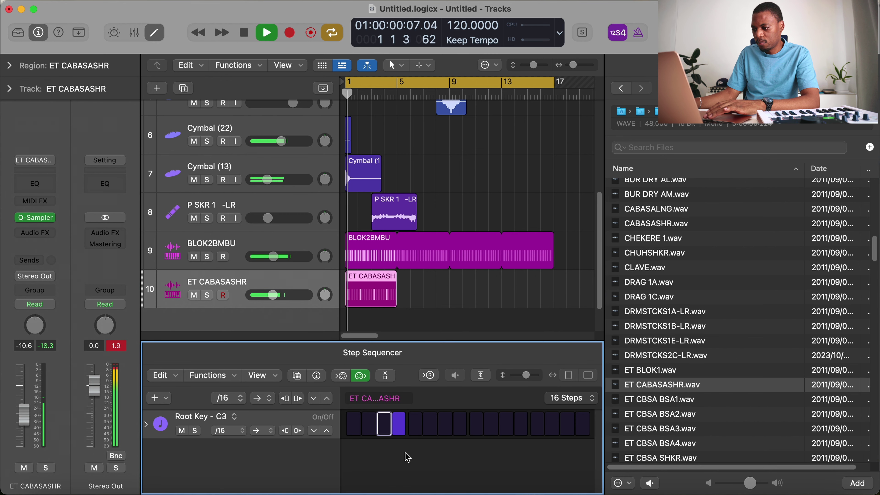
pyautogui.click(446, 424)
pyautogui.click(521, 423)
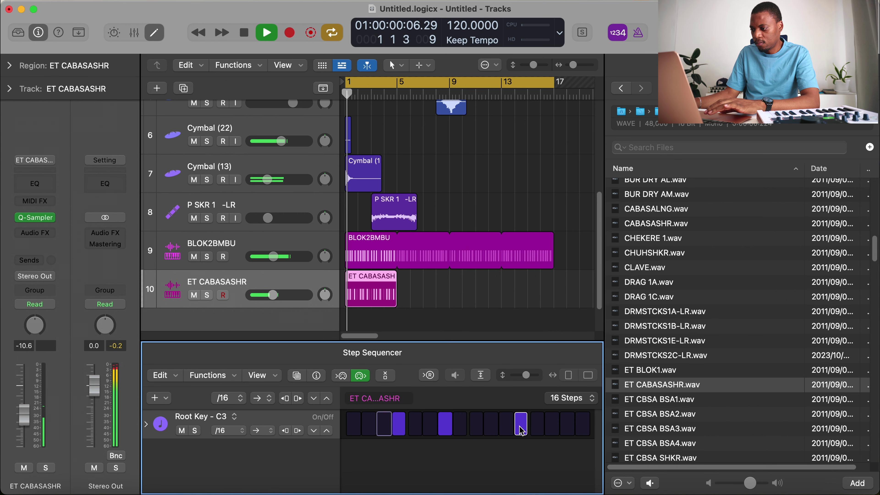
pyautogui.click(568, 423)
# - Set ET CABASASHR to -15 dB and loop its region out to bar 17
pyautogui.moveTo(269, 292); pyautogui.dragTo(262, 292)
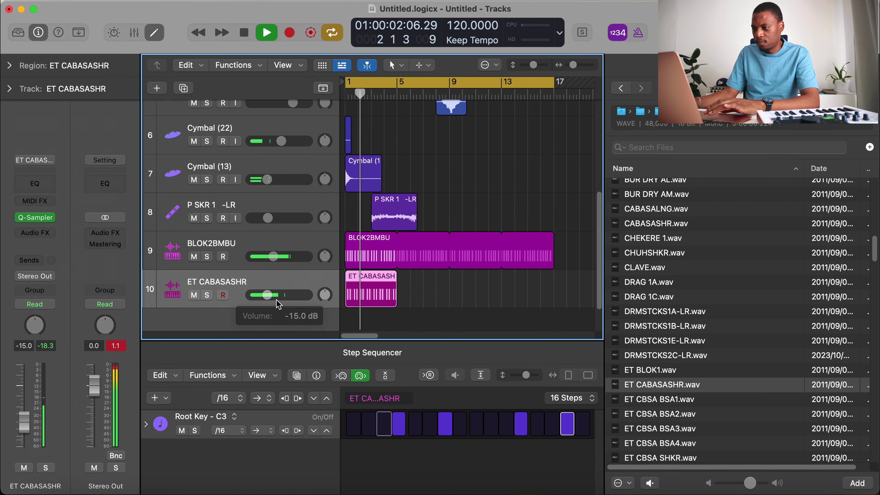
pyautogui.moveTo(393, 277); pyautogui.dragTo(555, 276)
pyautogui.scroll(-2, 475, 267)
pyautogui.press('space')
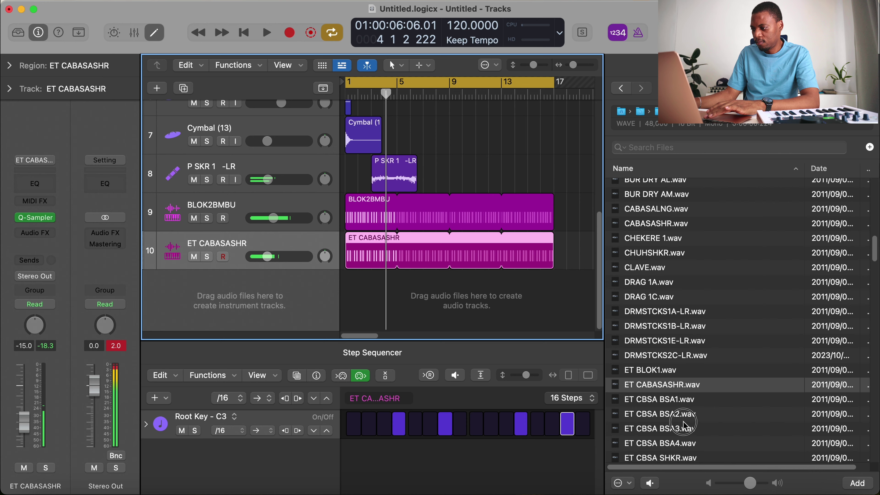
pyautogui.scroll(-6, 679, 343)
pyautogui.click(680, 338)
# - Audition HAIRCUTS samples and add HAIRCUTS1G-LR.wav as a new sample track
pyautogui.click(674, 366)
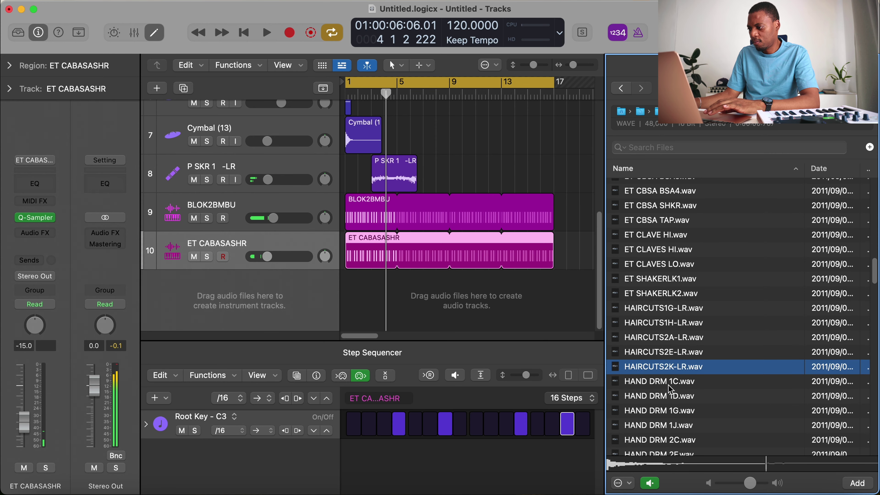
pyautogui.click(683, 321)
pyautogui.click(683, 308)
pyautogui.scroll(-3, 683, 309)
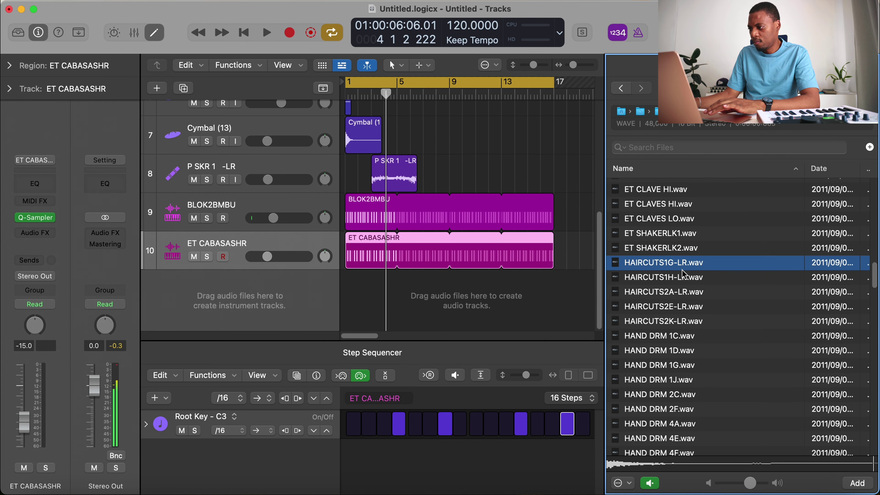
pyautogui.moveTo(683, 263); pyautogui.dragTo(269, 267)
pyautogui.moveTo(332, 277); pyautogui.dragTo(373, 284)
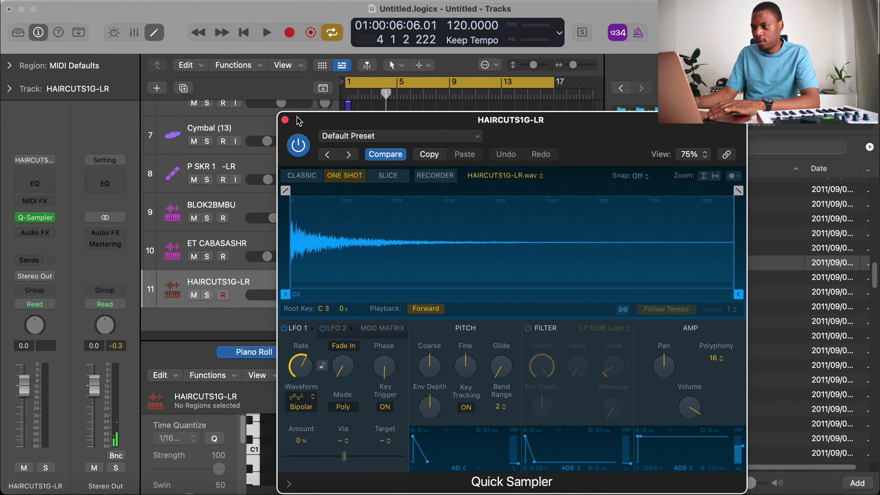
pyautogui.click(292, 121)
# - Program HAIRCUTS1G-LR hits on steps 6, 9 and 12
pyautogui.press('space')
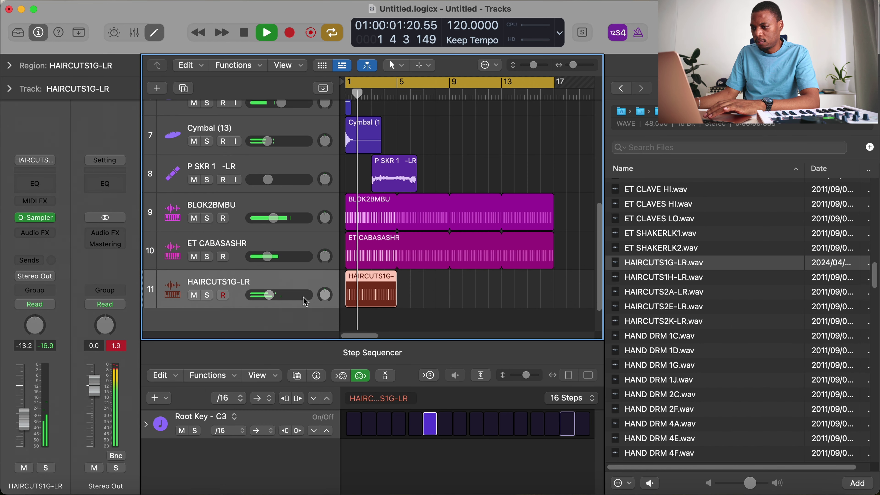
pyautogui.click(477, 428)
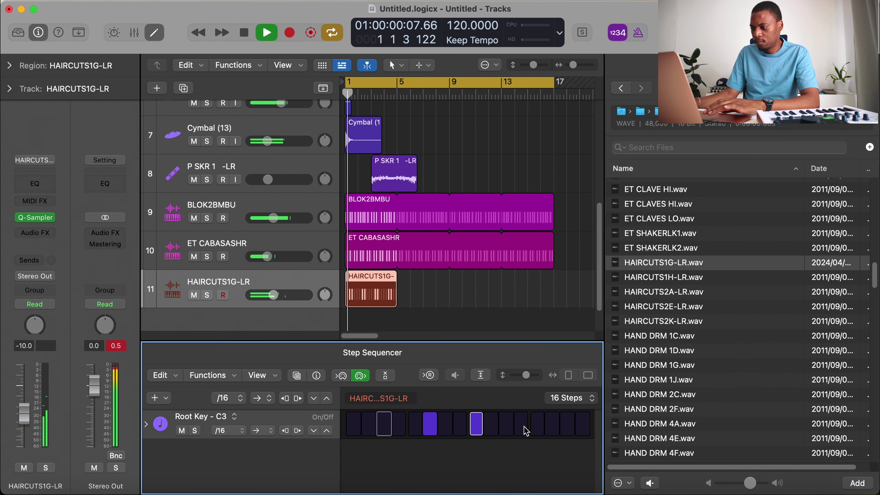
pyautogui.click(525, 431)
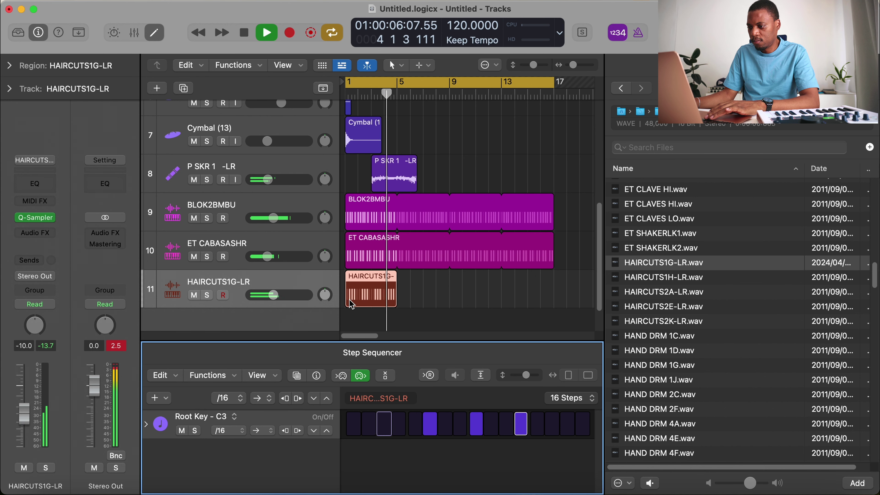
pyautogui.moveTo(577, 66); pyautogui.dragTo(578, 65)
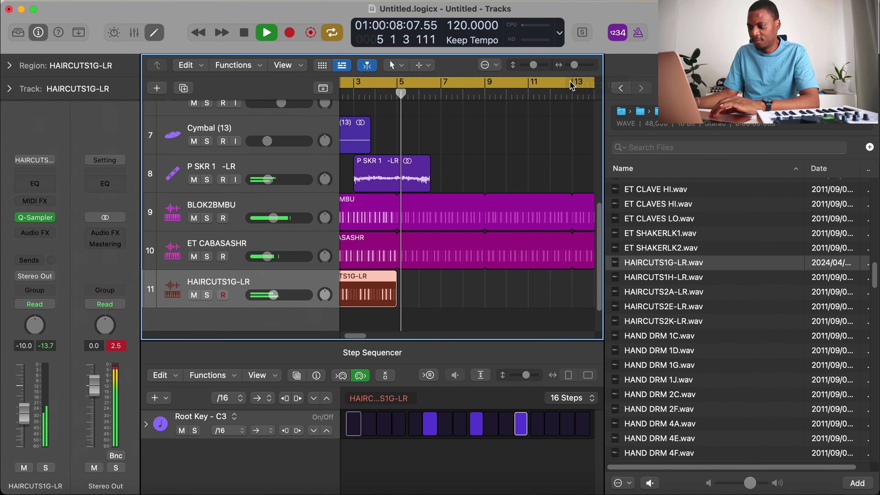
pyautogui.press('space')
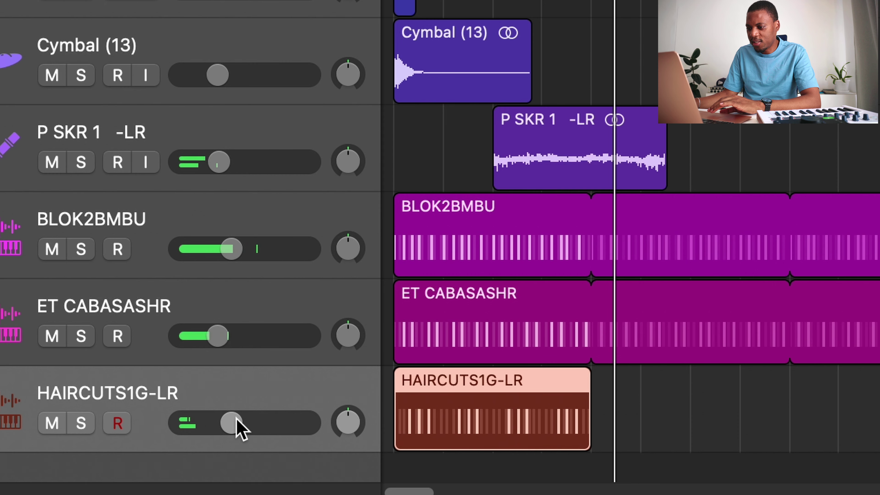
# - Raise HAIRCUTS1G-LR to -6 dB, trim its region start, and lower BLOK2BMBU to -12 dB
pyautogui.moveTo(274, 301); pyautogui.dragTo(278, 300)
pyautogui.moveTo(399, 430); pyautogui.dragTo(551, 431)
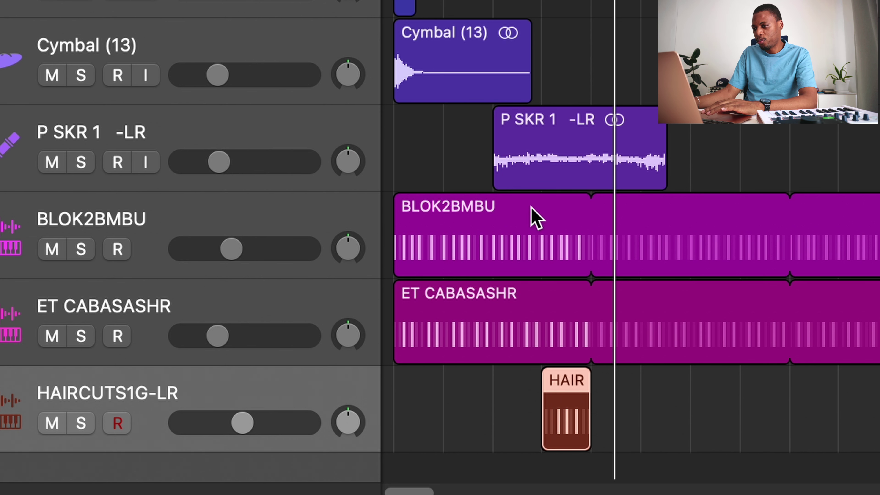
pyautogui.press('Return')
pyautogui.press('space')
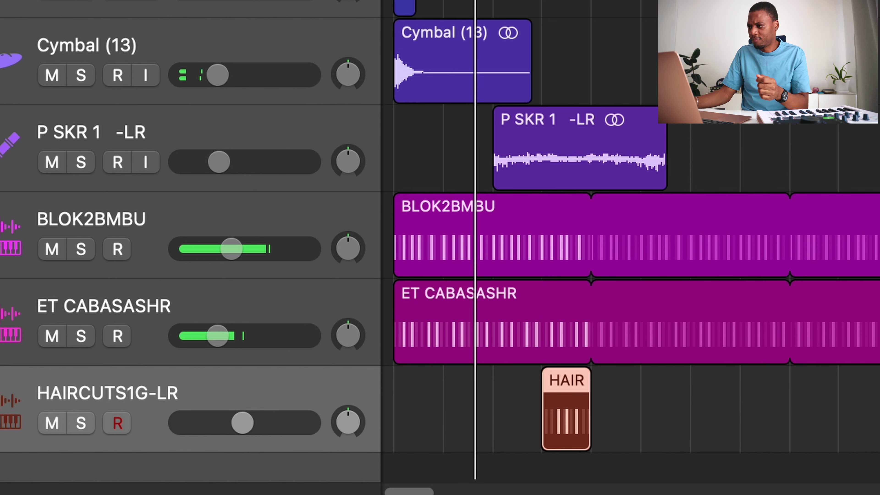
pyautogui.moveTo(210, 248); pyautogui.dragTo(193, 248)
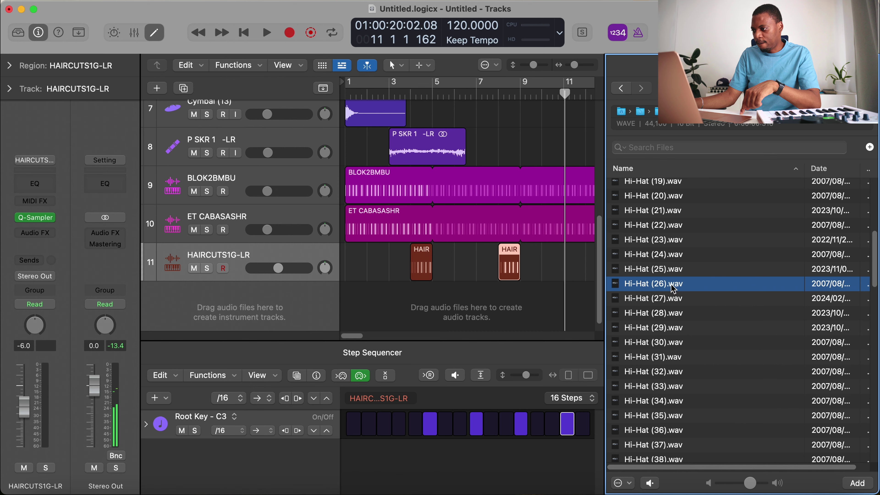
# - Add Hi-Hat (26).wav as a sample track with an empty step pattern region
pyautogui.moveTo(655, 283); pyautogui.dragTo(277, 260)
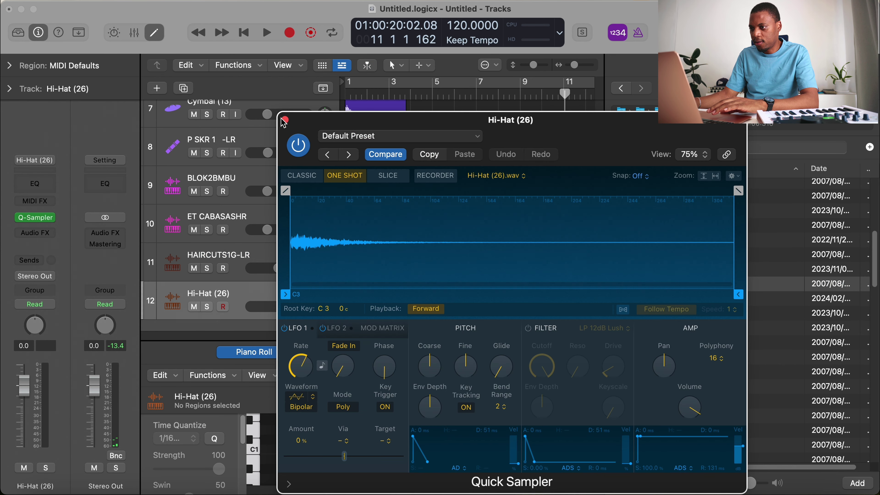
pyautogui.click(285, 120)
pyautogui.rightClick(359, 304)
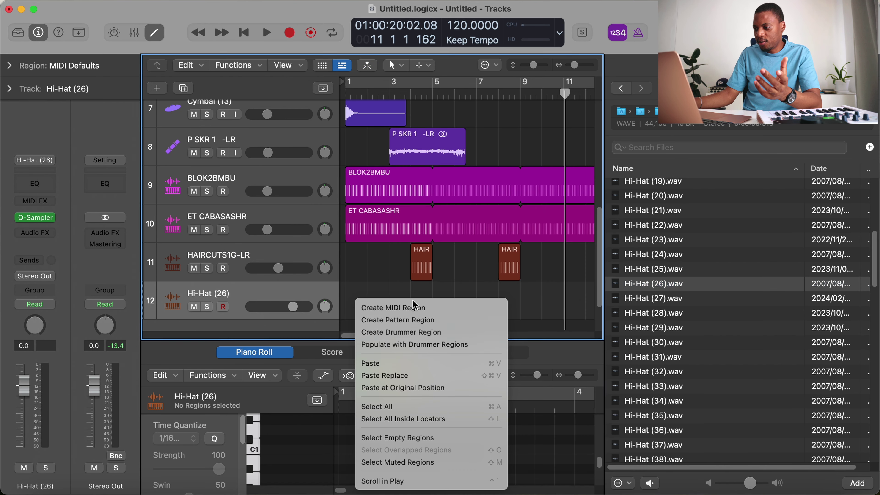
pyautogui.click(414, 321)
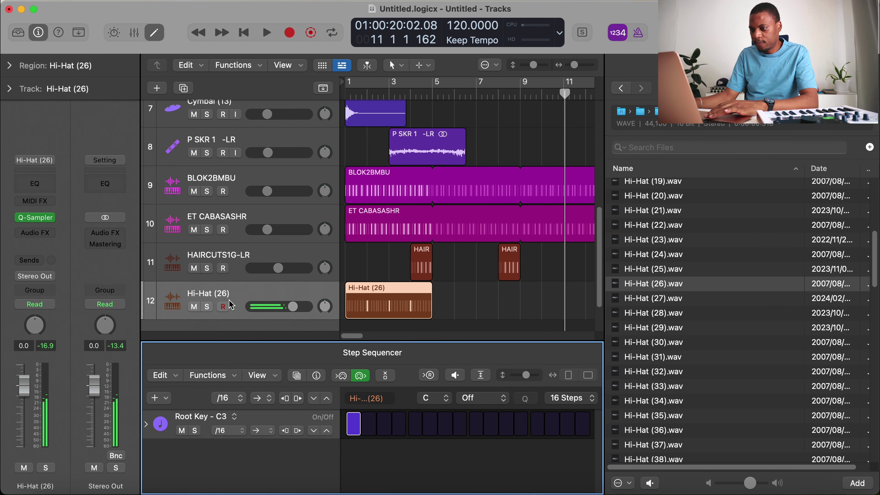
# - Program five hi-hat steps ending on step 15 and loop the region to bar 14
pyautogui.press('space')
pyautogui.click(399, 424)
pyautogui.click(445, 423)
pyautogui.click(476, 424)
pyautogui.click(520, 424)
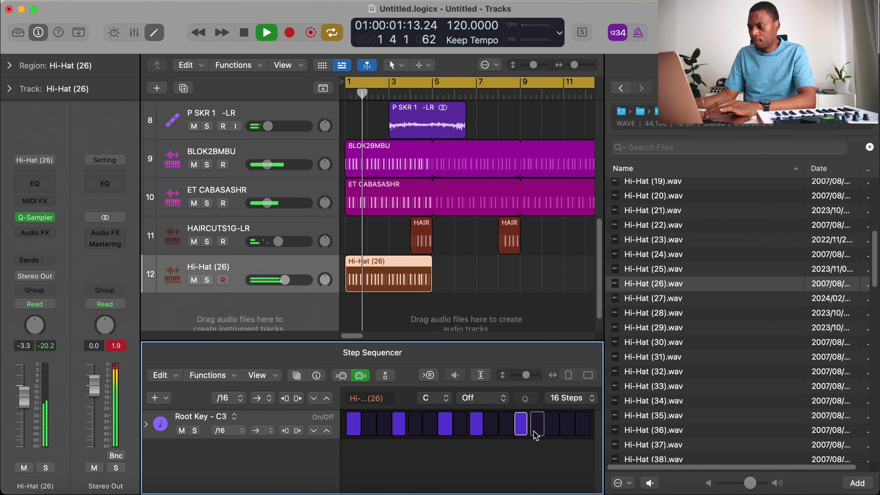
pyautogui.click(567, 425)
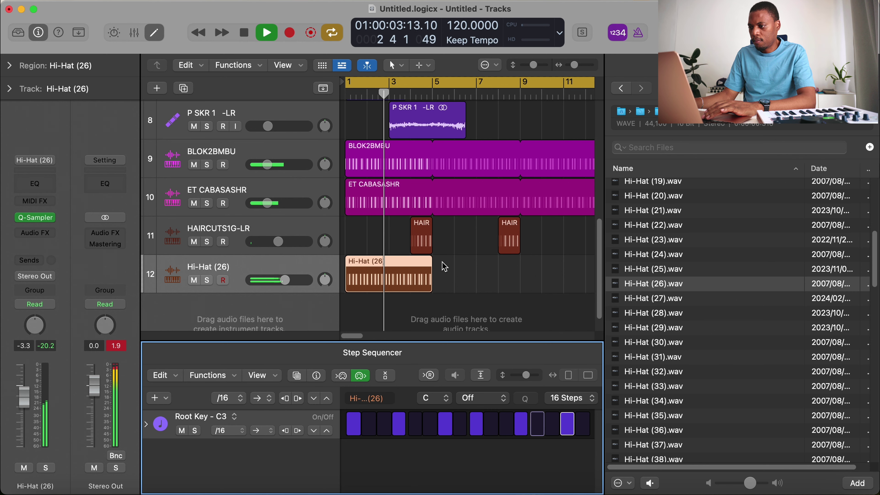
pyautogui.moveTo(432, 267); pyautogui.dragTo(500, 263)
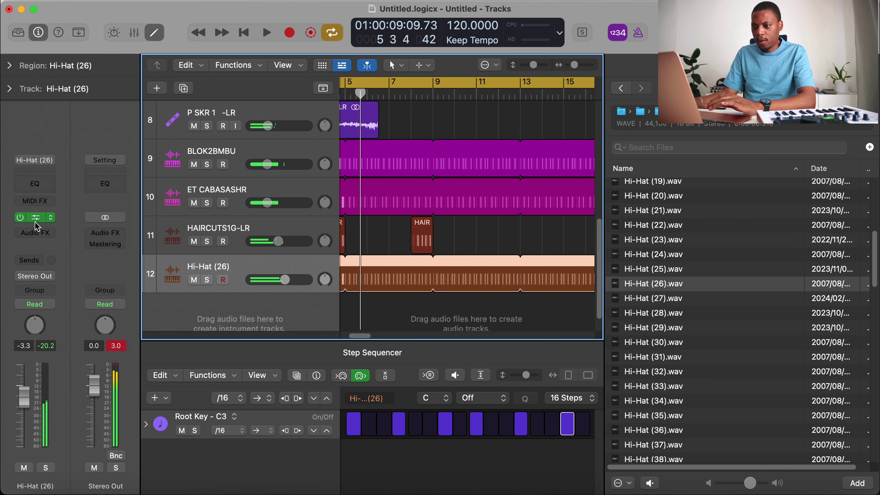
# - Insert a stereo Stereo Delay on the Hi-Hat (26) track
pyautogui.click(37, 231)
pyautogui.moveTo(52, 249)
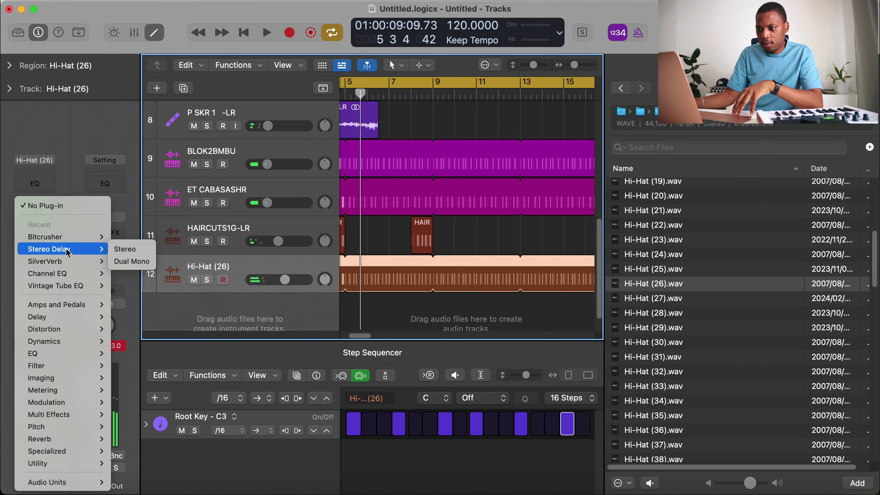
pyautogui.click(127, 249)
pyautogui.press('space')
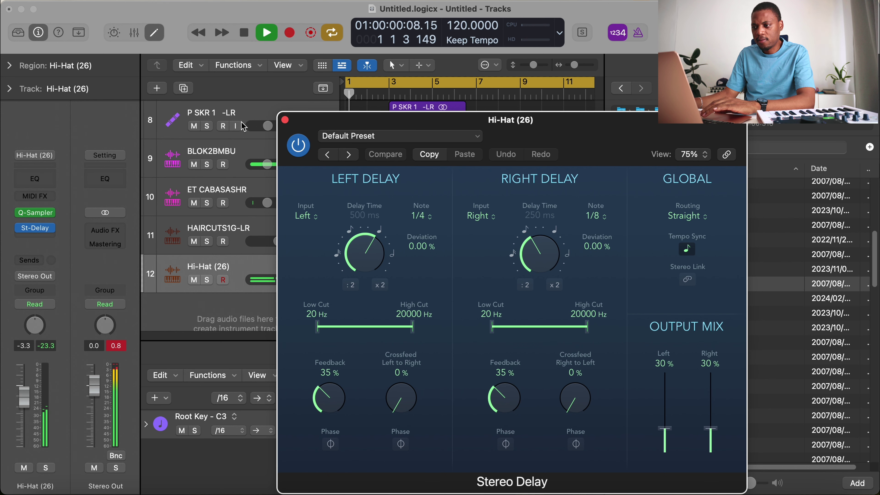
pyautogui.click(285, 120)
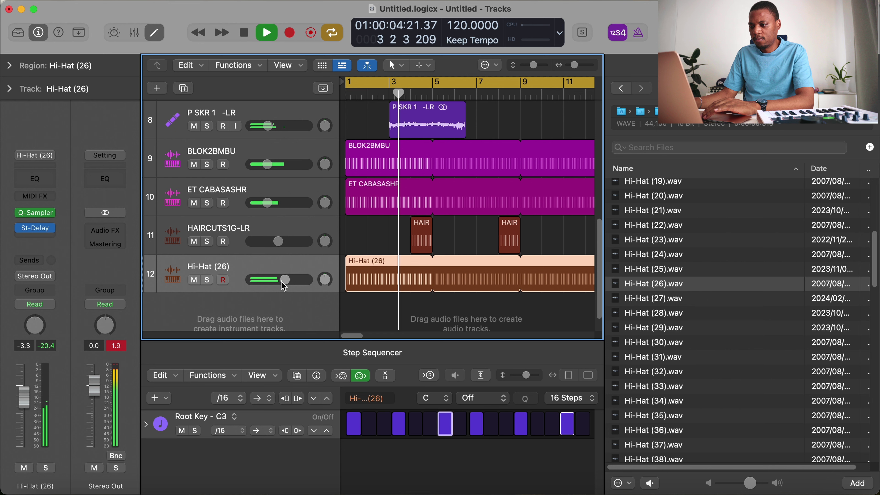
pyautogui.scroll(-4, 309, 278)
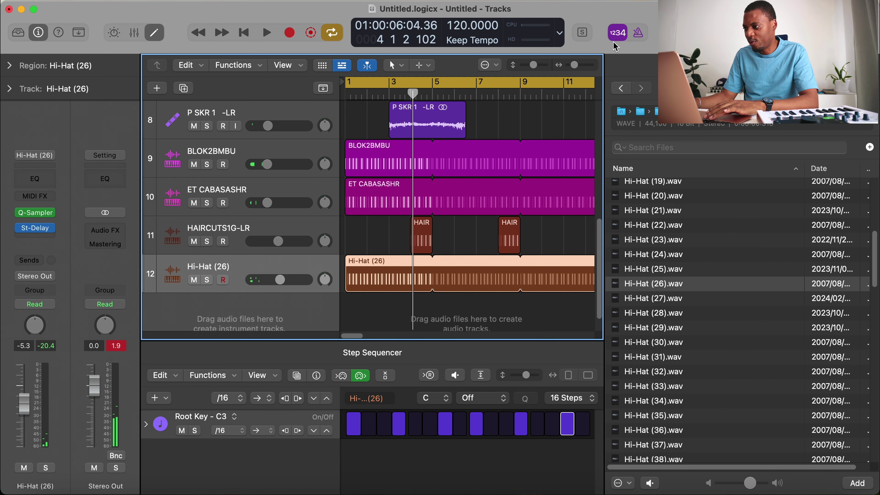
# - Trim the AFRO PERC LOOP ATMOS 118BPM region to one bar, loop it, and lower its fader to -4.3 dB
pyautogui.press('cmd+Up')
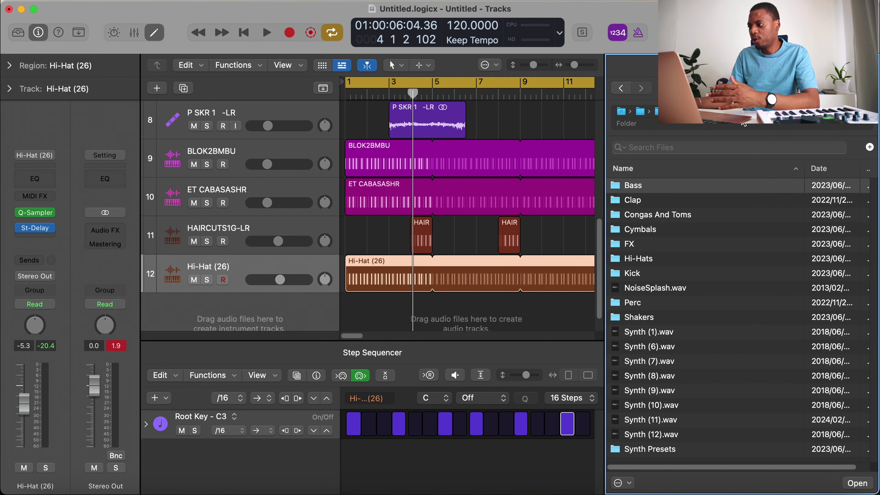
pyautogui.press('super+Up')
pyautogui.press('super+Up')
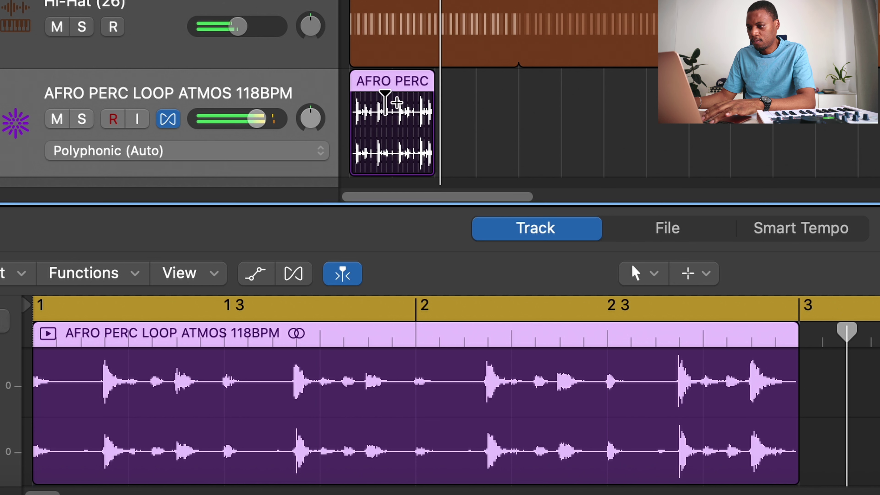
pyautogui.press('a')
pyautogui.press('a')
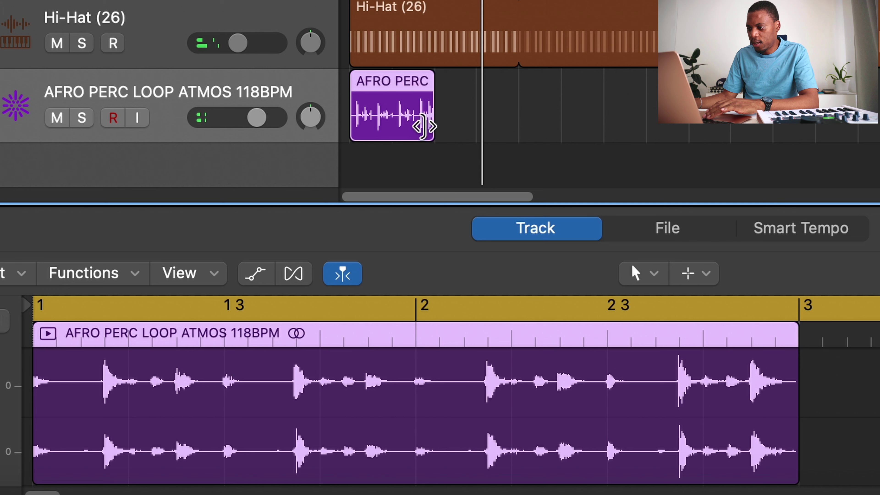
pyautogui.moveTo(430, 126); pyautogui.dragTo(391, 122)
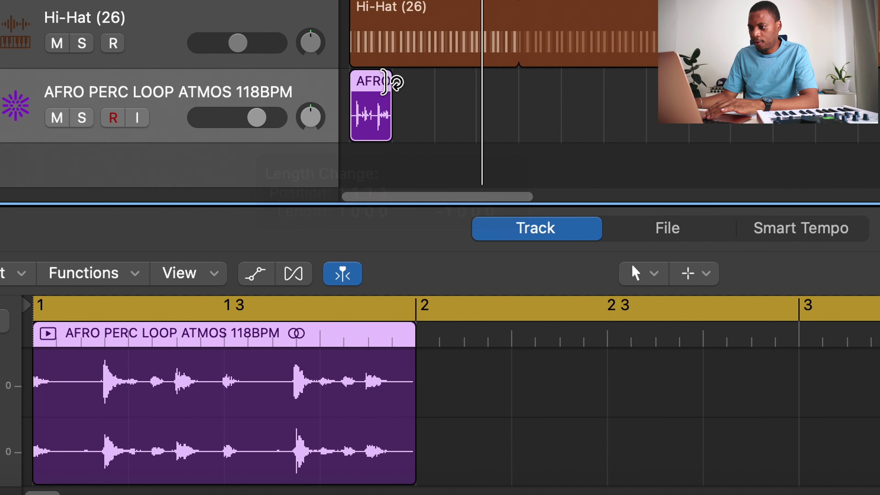
pyautogui.moveTo(393, 82); pyautogui.dragTo(867, 104)
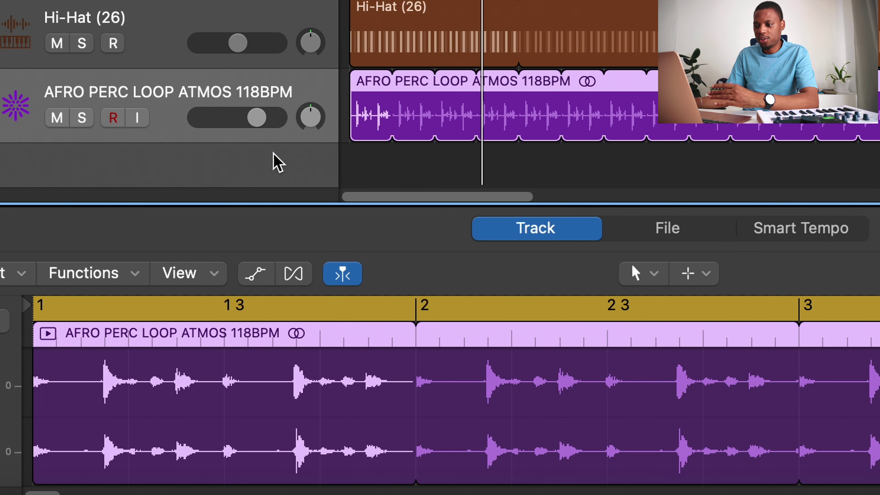
pyautogui.moveTo(260, 128); pyautogui.dragTo(208, 121)
# - Play the arrangement from bar 1 with all 13 tracks in view and select the Cymbal (28) track
pyautogui.press('e')
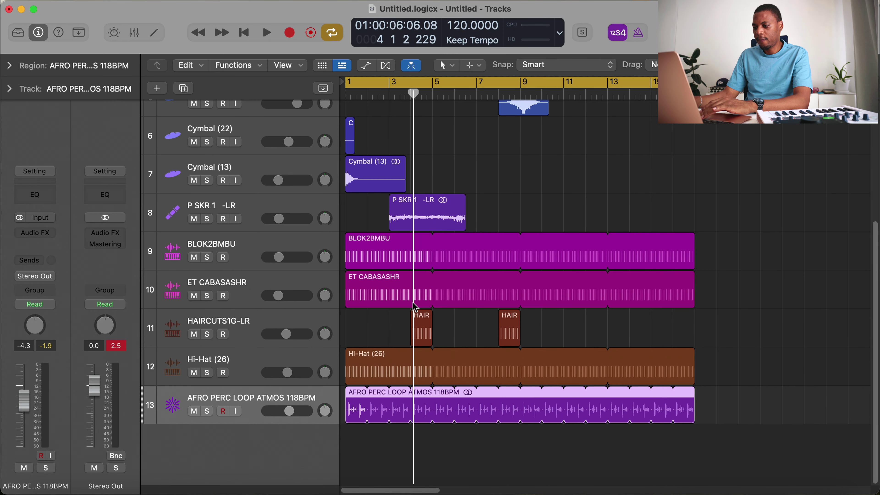
pyautogui.press('space')
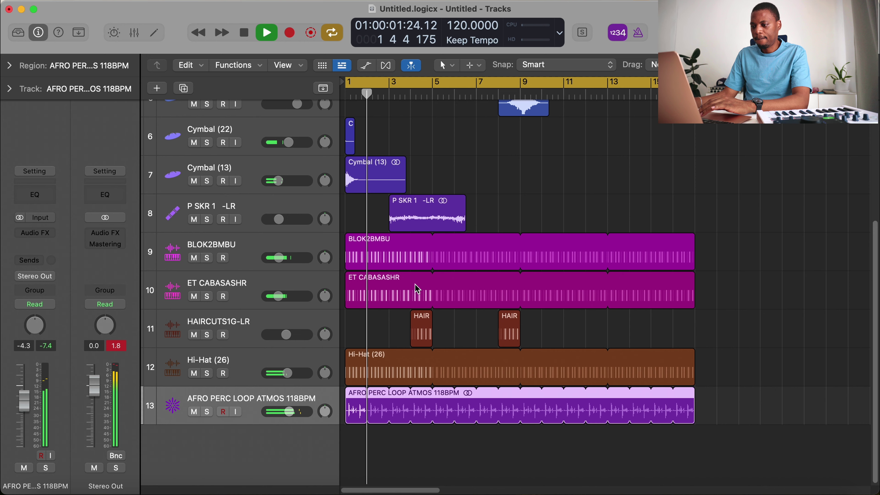
pyautogui.press('super+Up')
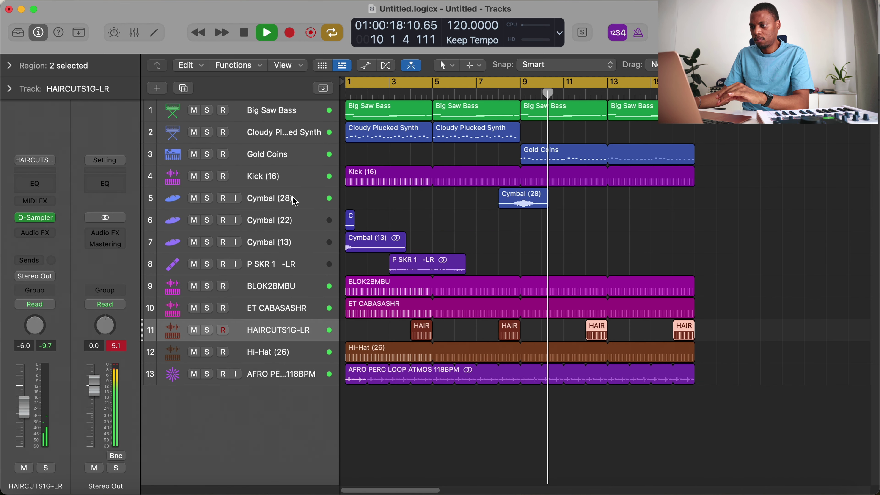
pyautogui.click(295, 201)
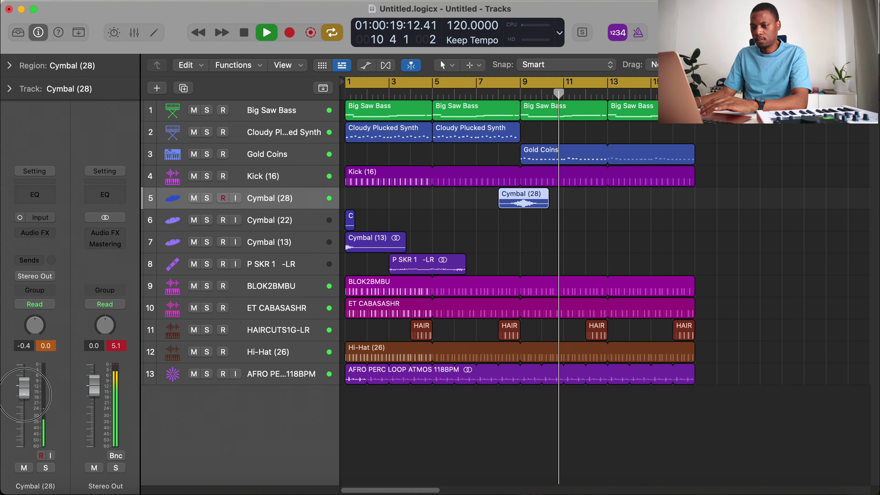
pyautogui.click(635, 252)
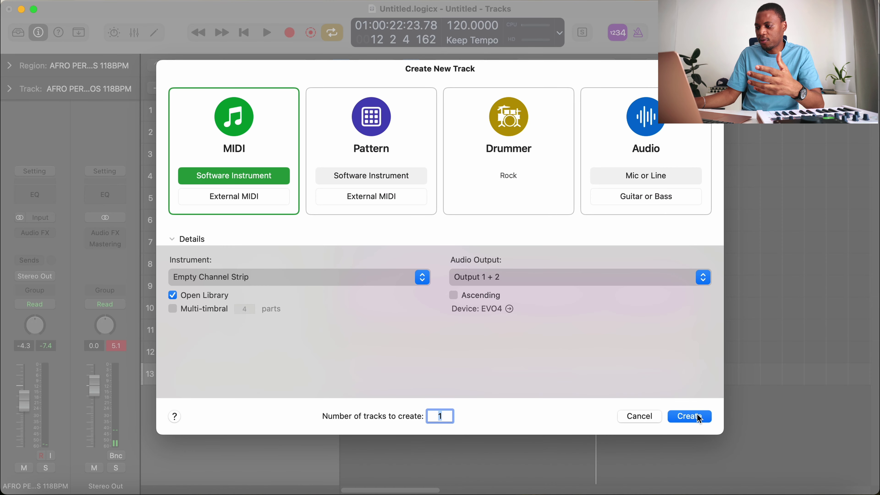
# - Create a software instrument track, audition Synthesizer leads like Analog Crunch Lead and Analog Mono Lead, then record
pyautogui.click(694, 416)
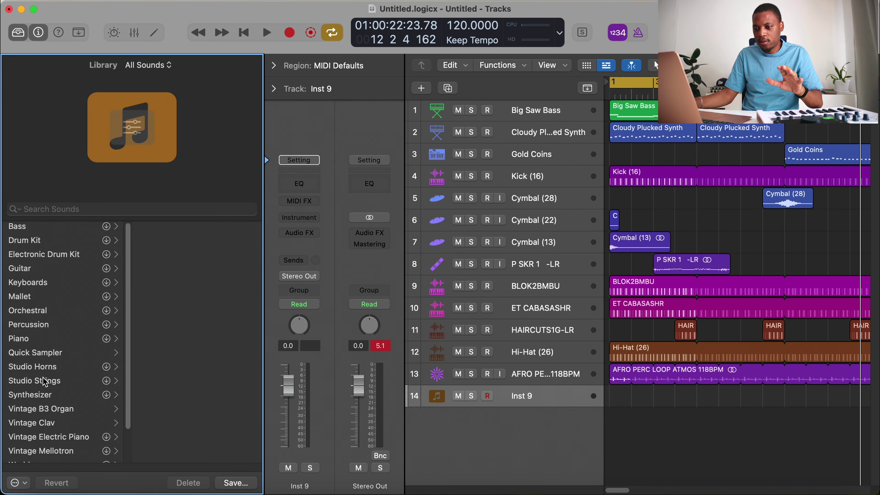
pyautogui.scroll(-3, 58, 355)
pyautogui.click(58, 356)
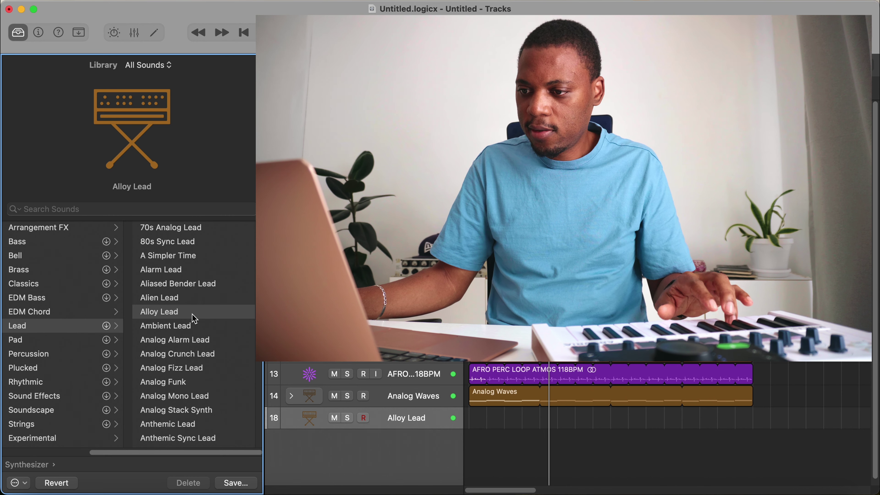
pyautogui.click(195, 350)
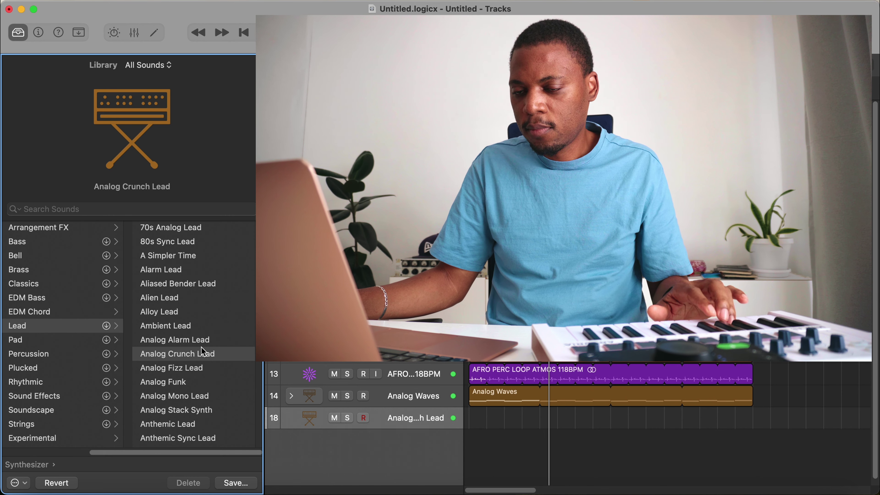
pyautogui.click(208, 395)
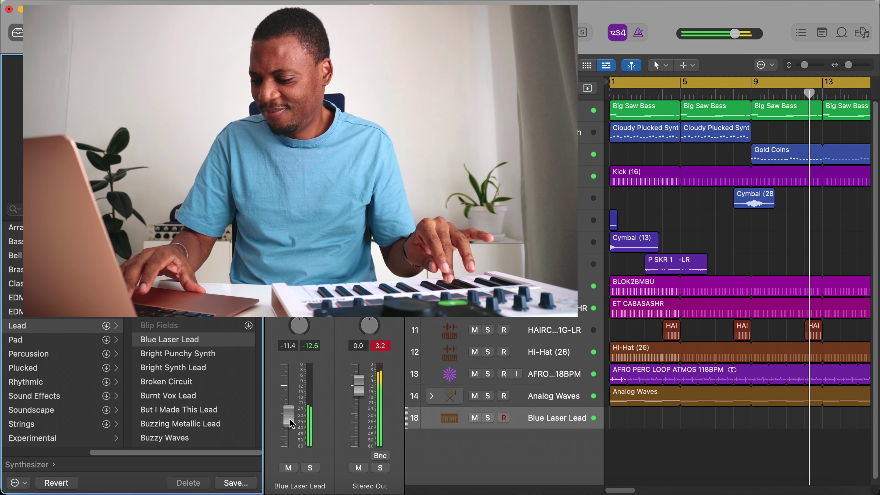
pyautogui.press('r')
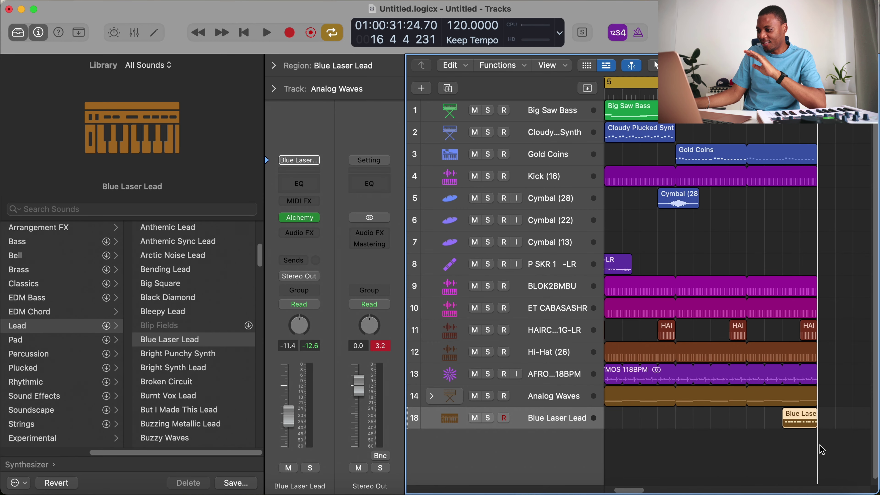
# - Shorten the Blue Laser Lead region by one bar and check its notes
pyautogui.moveTo(816, 420); pyautogui.dragTo(801, 420)
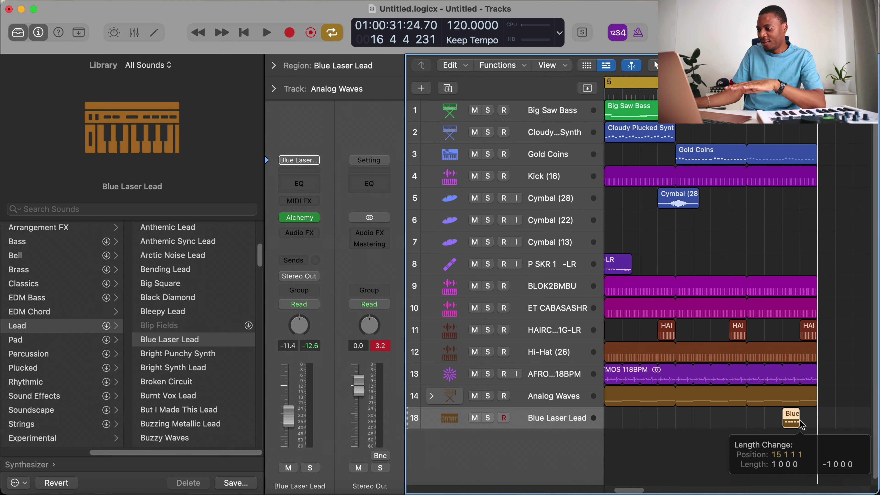
pyautogui.press('e')
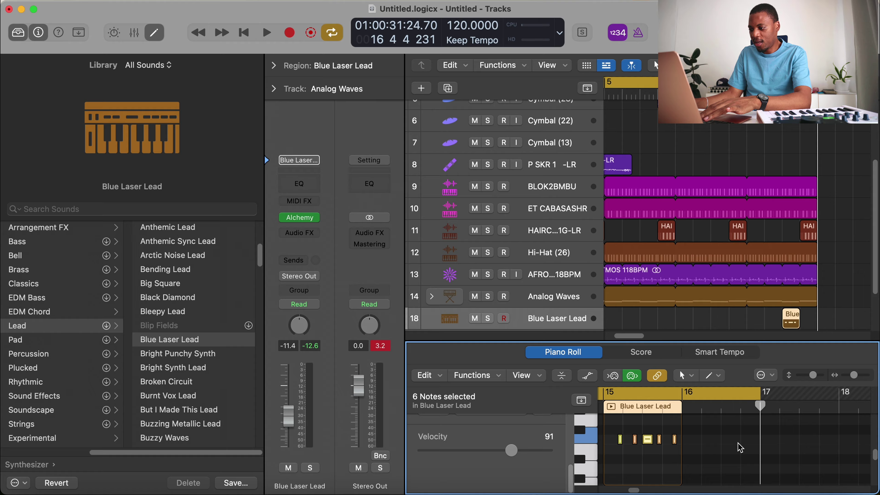
pyautogui.press('y')
pyautogui.press('e')
# - Zoom out to bars 1–17 and play the arrangement from the start
pyautogui.press('z')
pyautogui.press('Return')
pyautogui.press('space')
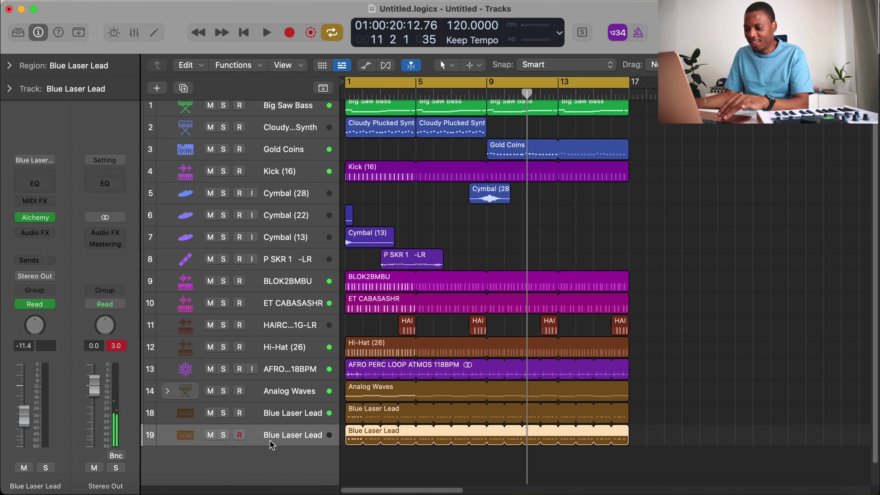
# - Delete the Blue Laser Lead region on track 19 and browse the sound library for another patch
pyautogui.press('Delete')
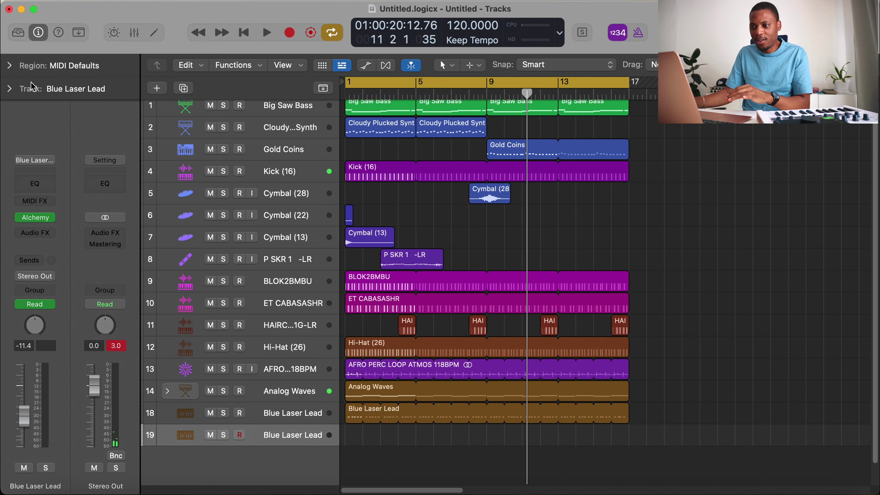
pyautogui.click(20, 35)
pyautogui.scroll(-5, 200, 302)
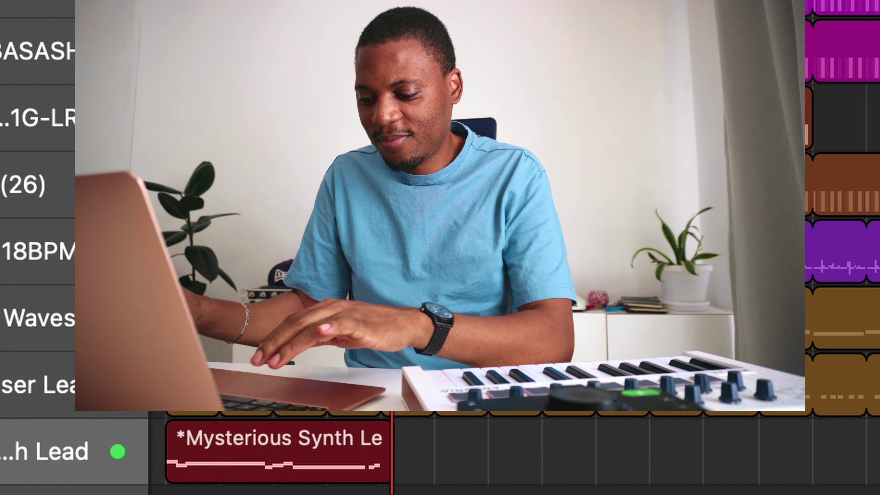
# - Stop recording the Mysterious Synth Lead take and open its notes for editing
pyautogui.press('space')
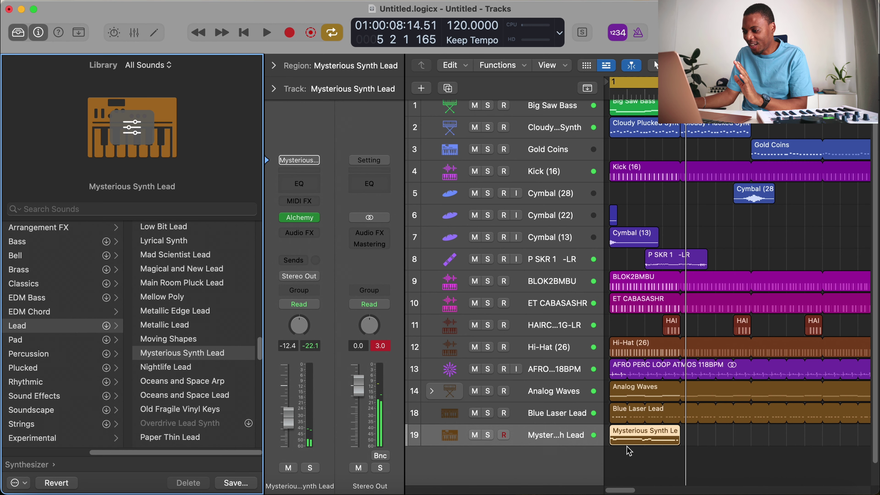
pyautogui.click(225, 473)
pyautogui.doubleClick(629, 443)
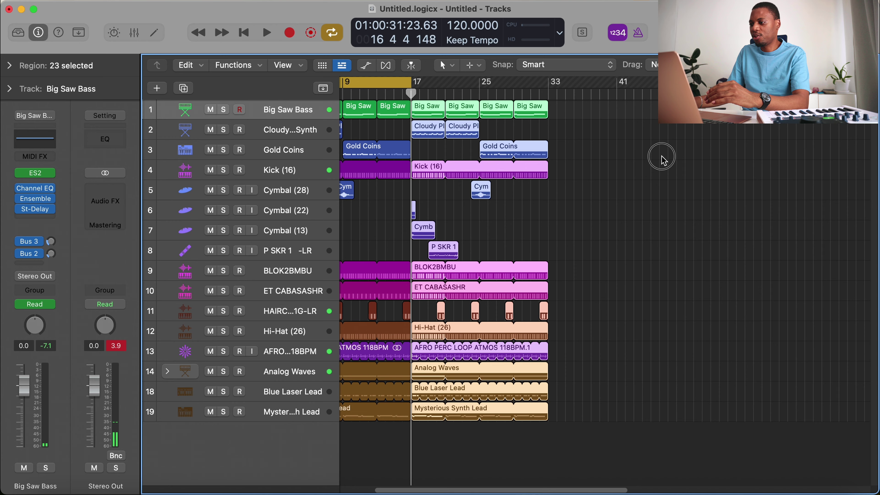
# - Extend the cycle to about bar 32 and move the second Kick (16) part onto track 20 at bar 17
pyautogui.moveTo(472, 83); pyautogui.dragTo(609, 85)
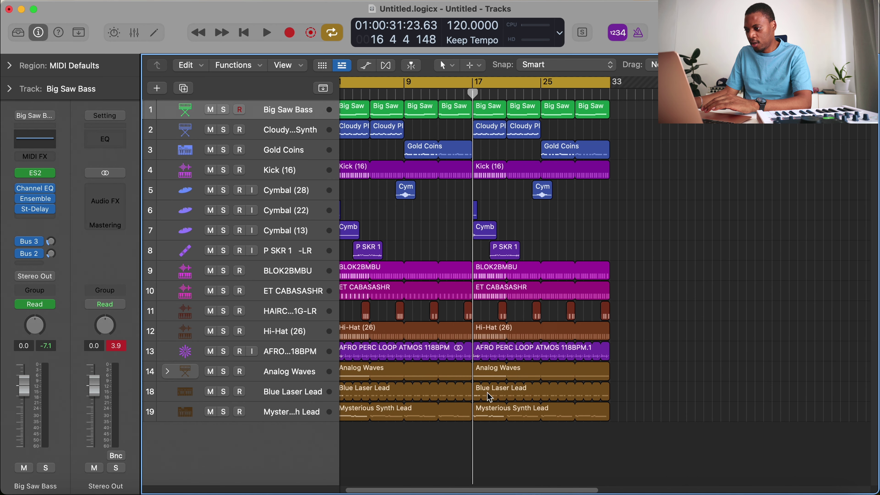
pyautogui.press('Delete')
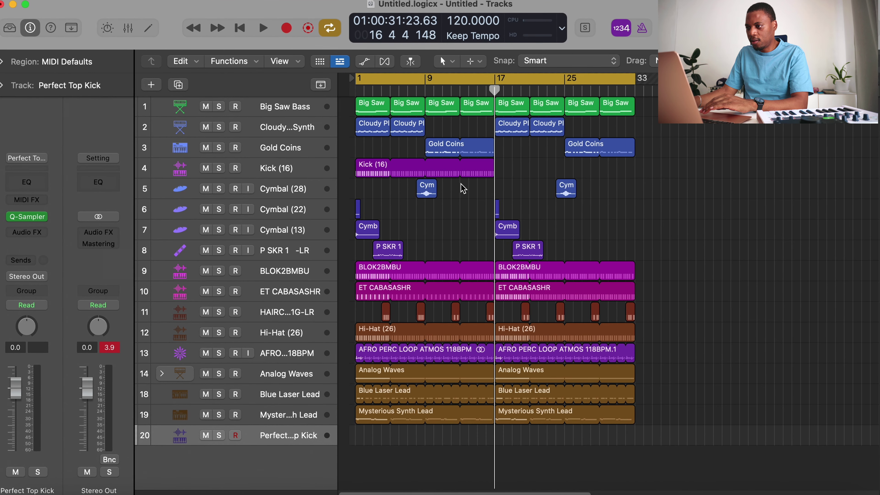
pyautogui.moveTo(350, 172); pyautogui.dragTo(501, 447)
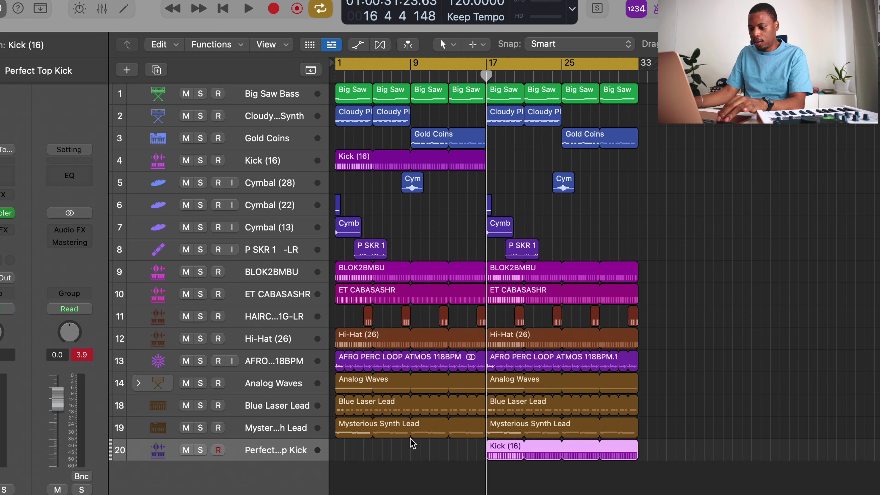
# - Select all regions and name them after their tracks
pyautogui.press('super+a')
pyautogui.rightClick(505, 449)
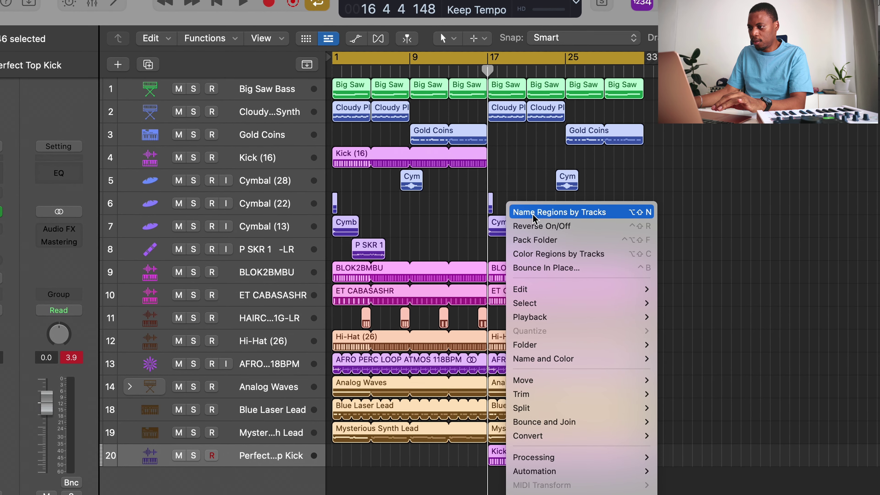
pyautogui.press('Escape')
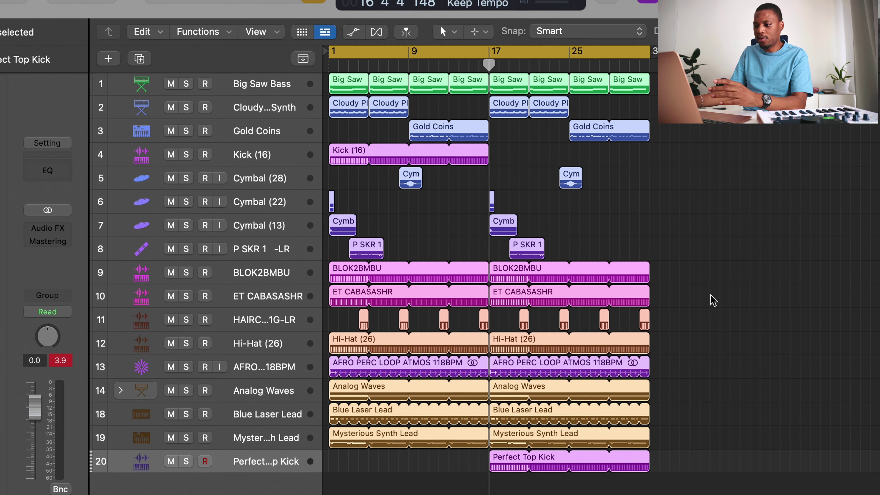
# - Play from bar 16 with Cycle off and turn the Perfect Top Kick down to about -2.7 dB
pyautogui.click(713, 273)
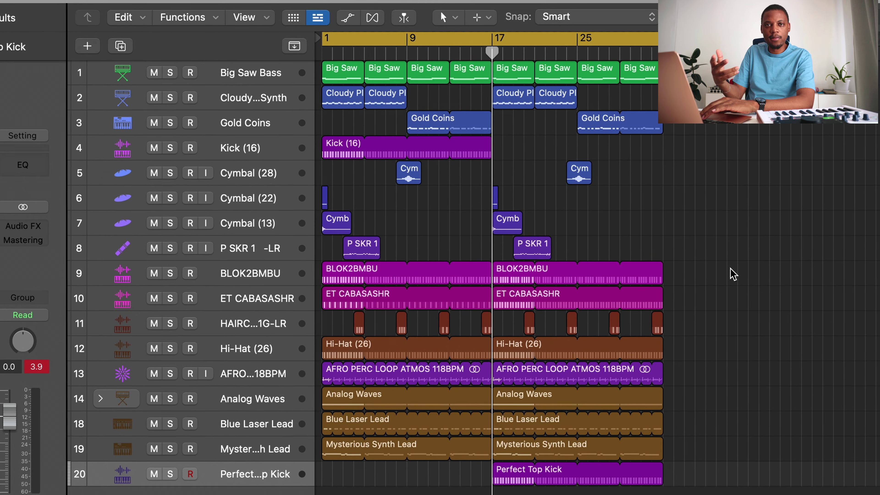
pyautogui.press('space')
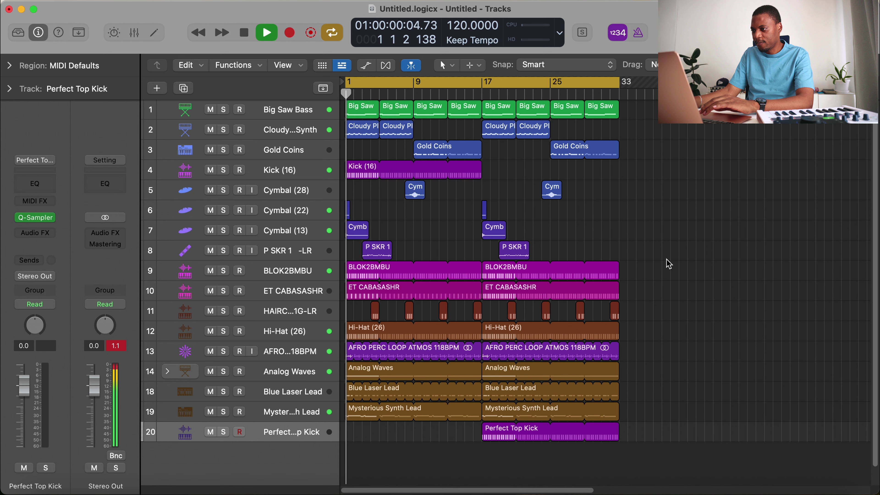
pyautogui.click(474, 94)
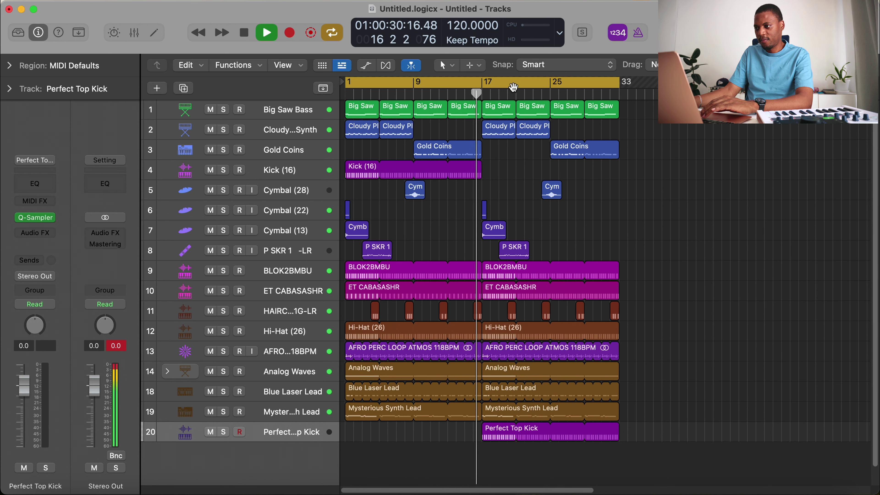
pyautogui.press('c')
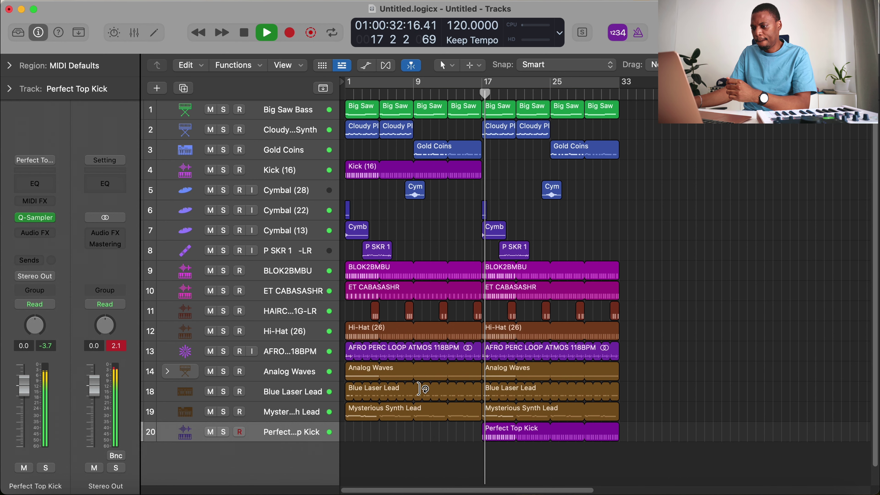
pyautogui.moveTo(24, 385); pyautogui.dragTo(27, 403)
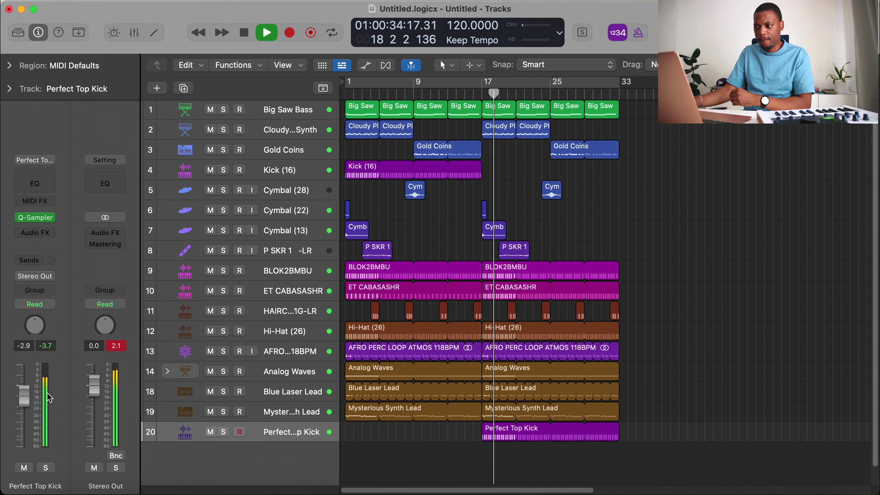
# - Delete the two Big Saw Bass regions after bar 25 and return the playhead to the start
pyautogui.moveTo(644, 119); pyautogui.dragTo(576, 113)
pyautogui.press('Delete')
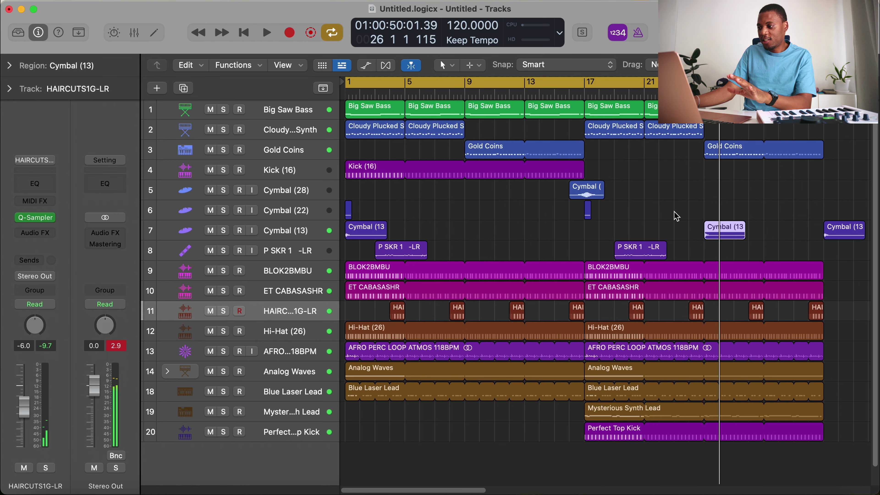
pyautogui.press('Return')
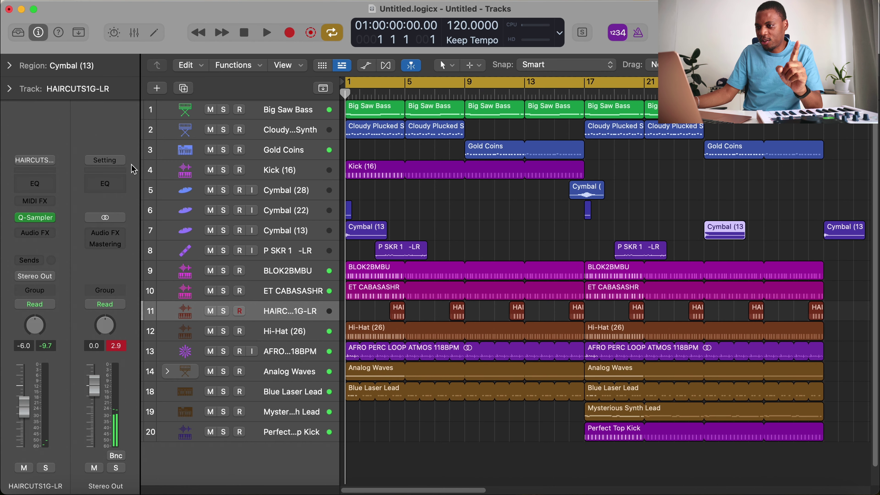
# - Load the XDizzle Mastering user channel strip setting onto the Stereo Out
pyautogui.click(109, 160)
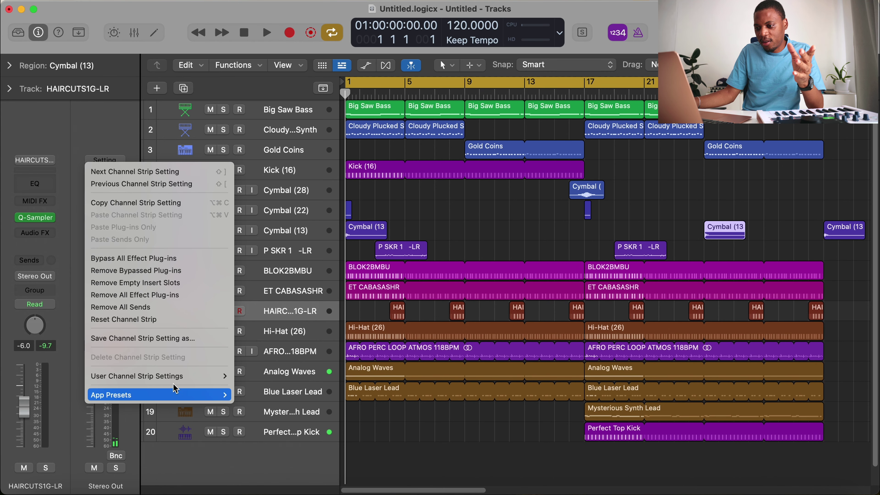
pyautogui.moveTo(180, 383)
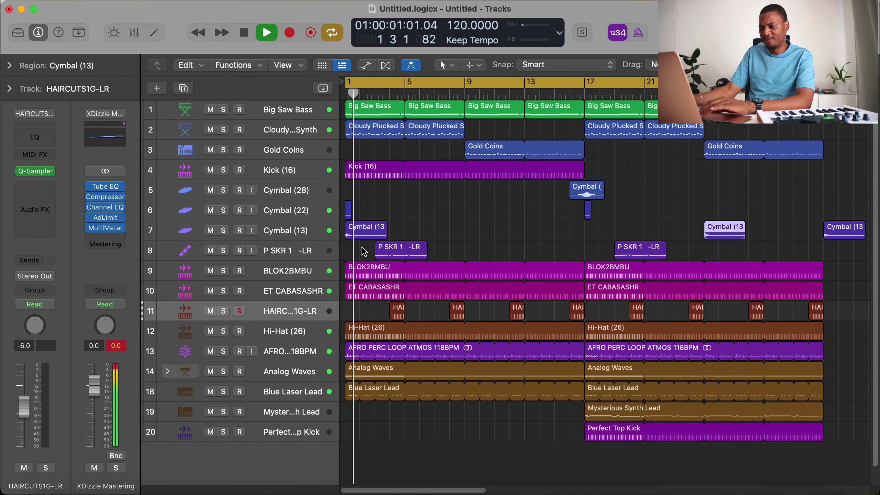
pyautogui.click(697, 191)
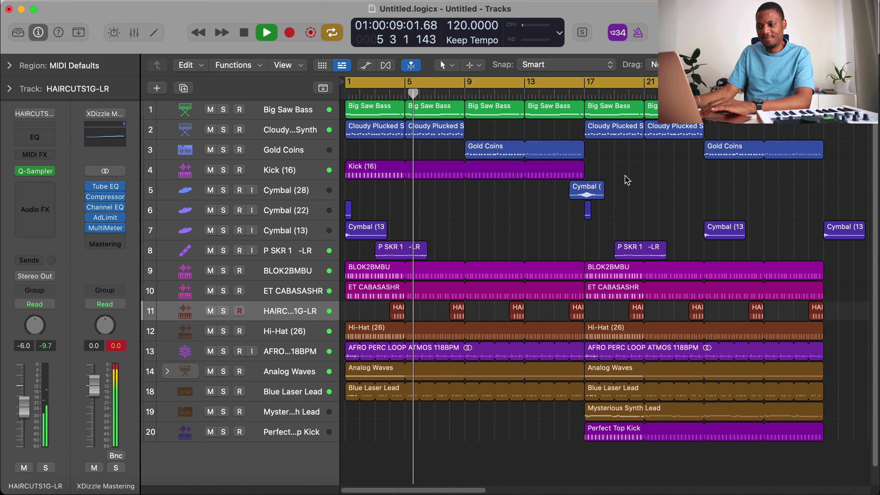
# - Stop playback and add the Ruby Sunrise 04 Harmony Low vocal loop from the Loop Browser
pyautogui.press('space')
pyautogui.hotkey('shift', '.')
pyautogui.press('o')
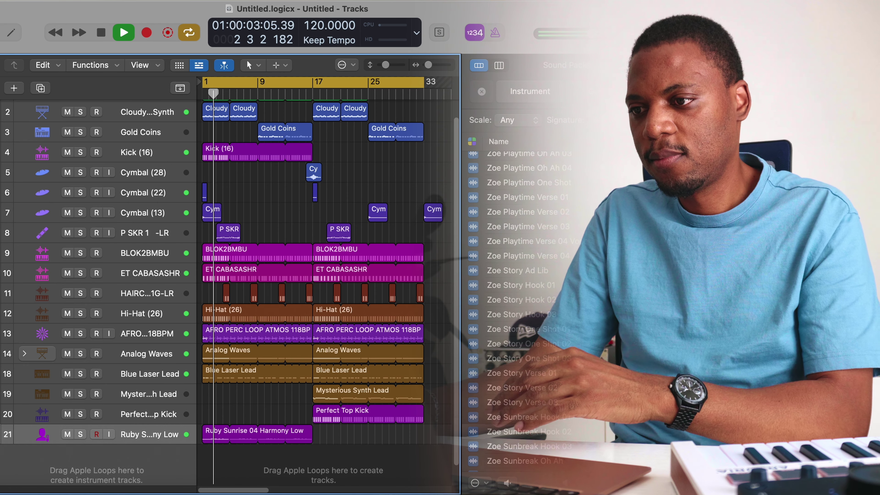
pyautogui.press('o')
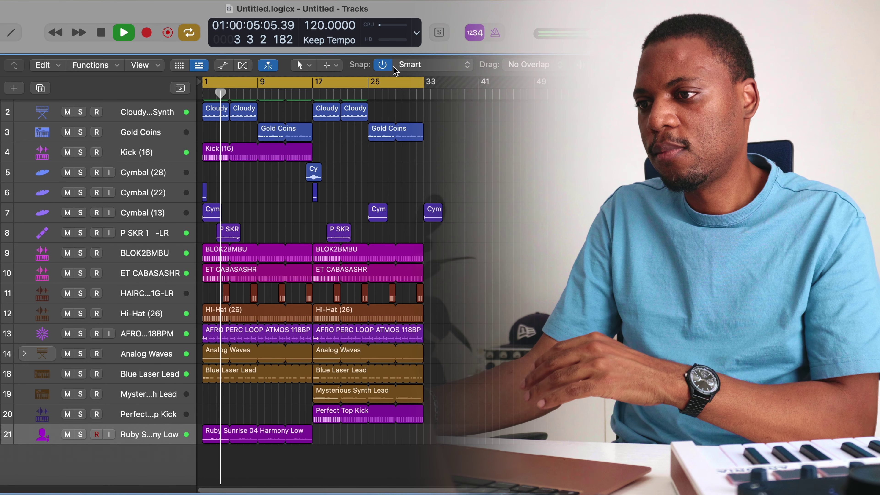
# - Compare Big Saw Bass muted and unmuted, then make the Kick (16) loop stop at bar 16
pyautogui.scroll(1, 103, 116)
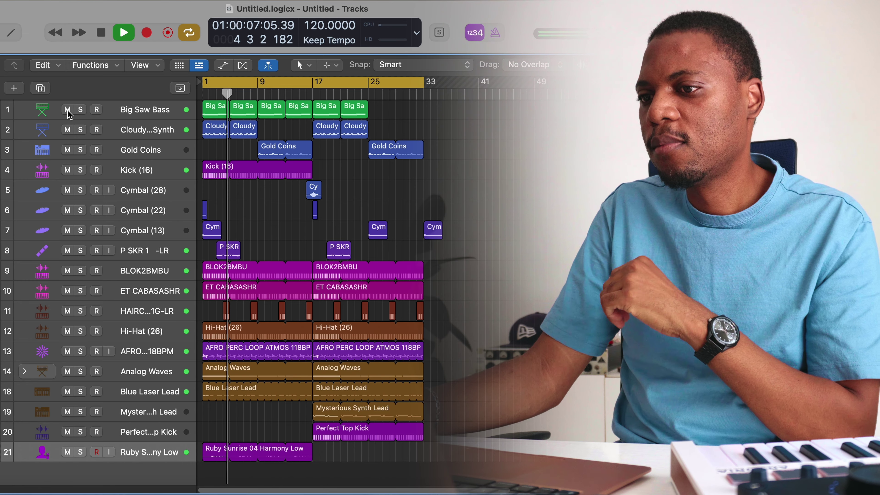
pyautogui.click(68, 110)
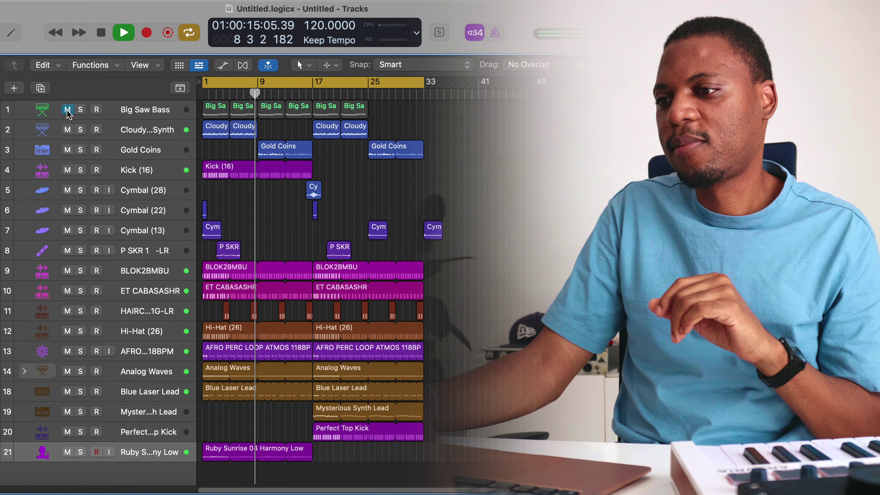
pyautogui.click(67, 109)
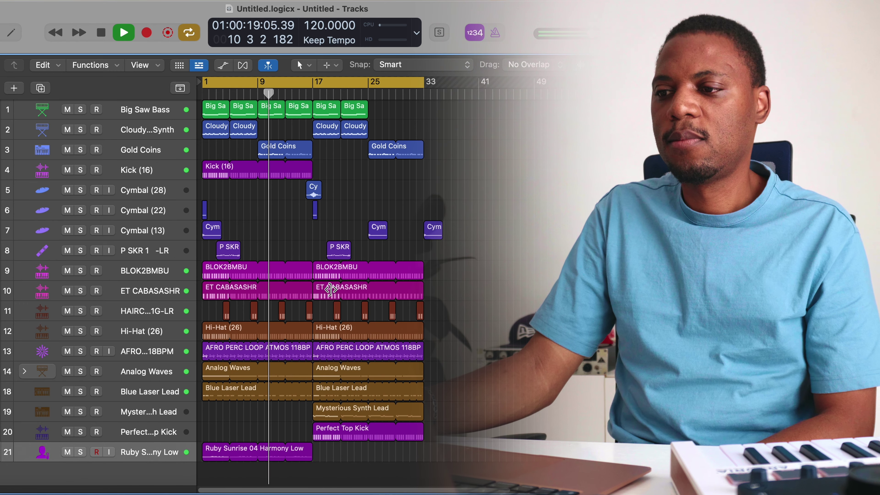
pyautogui.scroll(5, 262, 239)
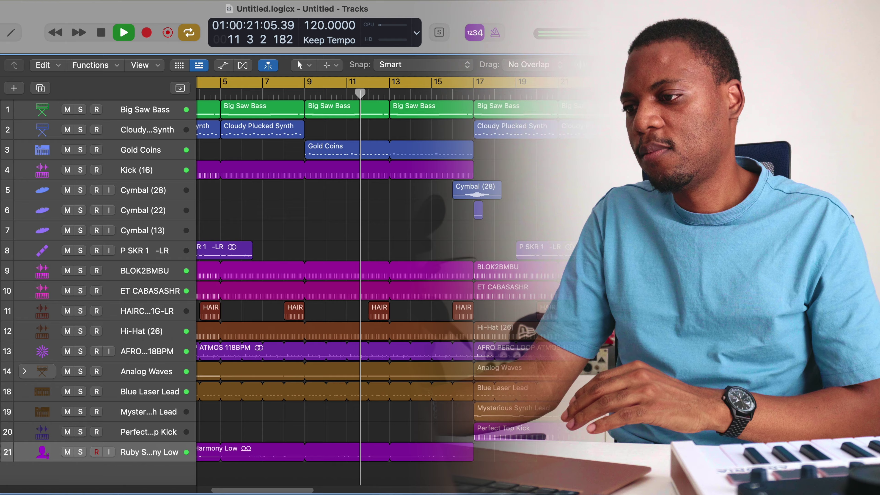
pyautogui.scroll(-6, 263, 239)
pyautogui.scroll(3, 262, 238)
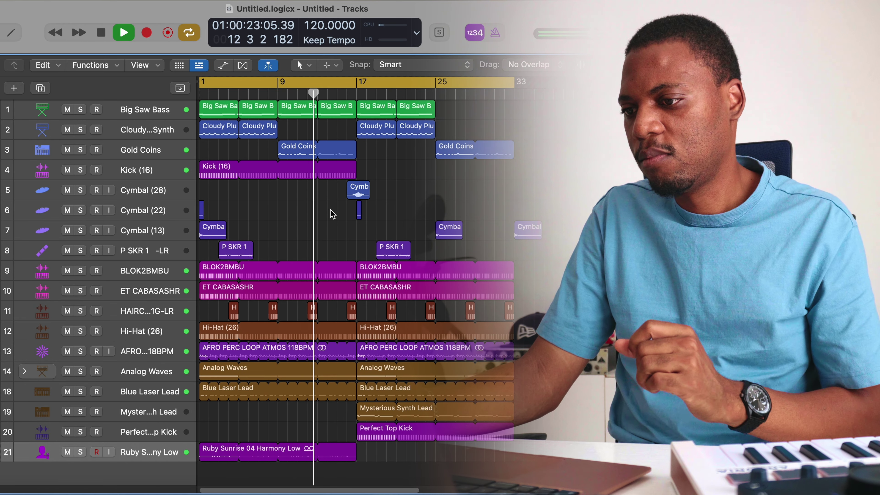
pyautogui.moveTo(355, 168); pyautogui.dragTo(340, 170)
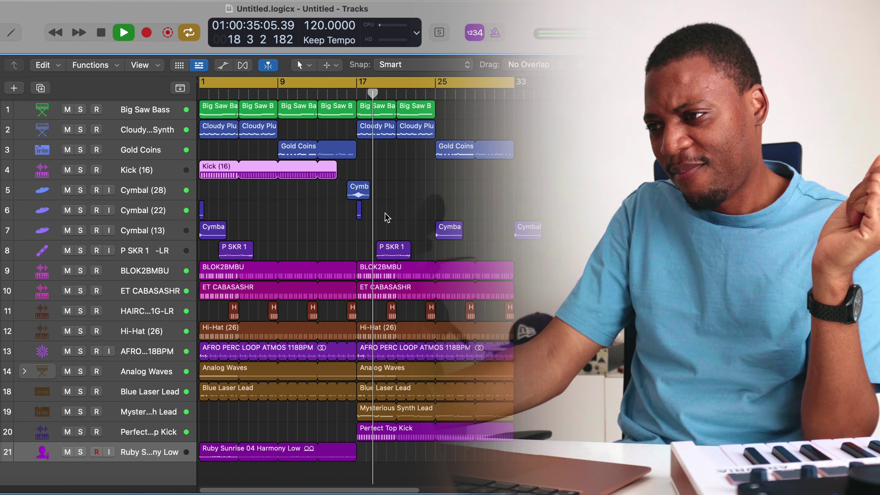
pyautogui.click(575, 128)
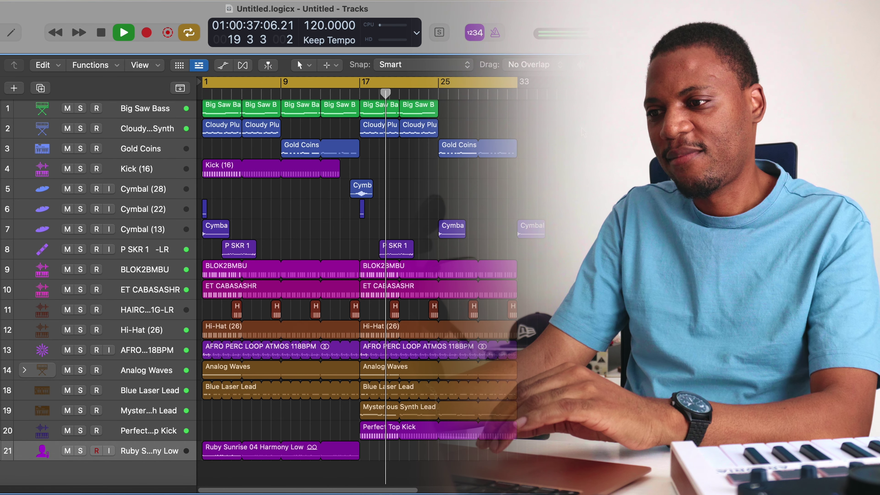